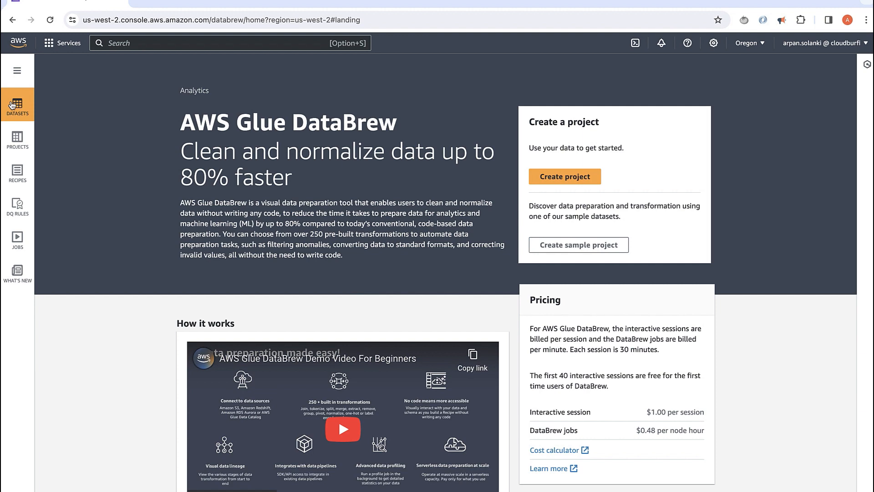
Step: Start connecting a new dataset and name it Alabama Claims
left_click(13, 105)
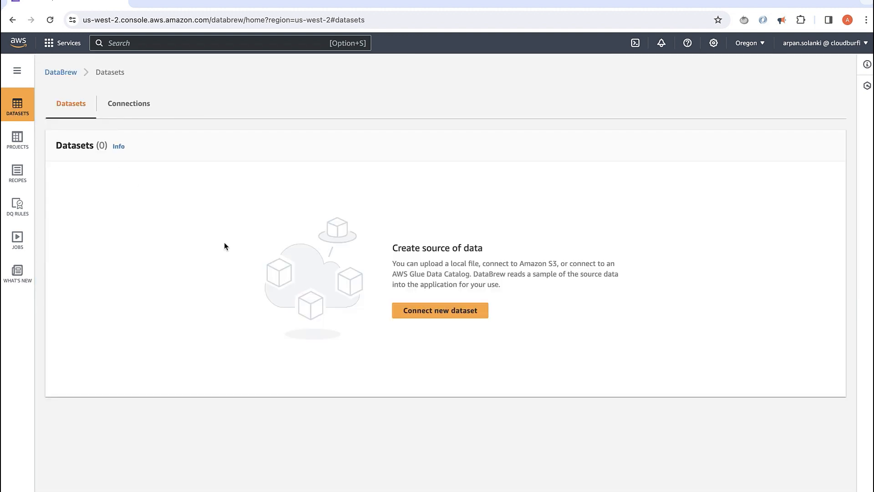
left_click(435, 313)
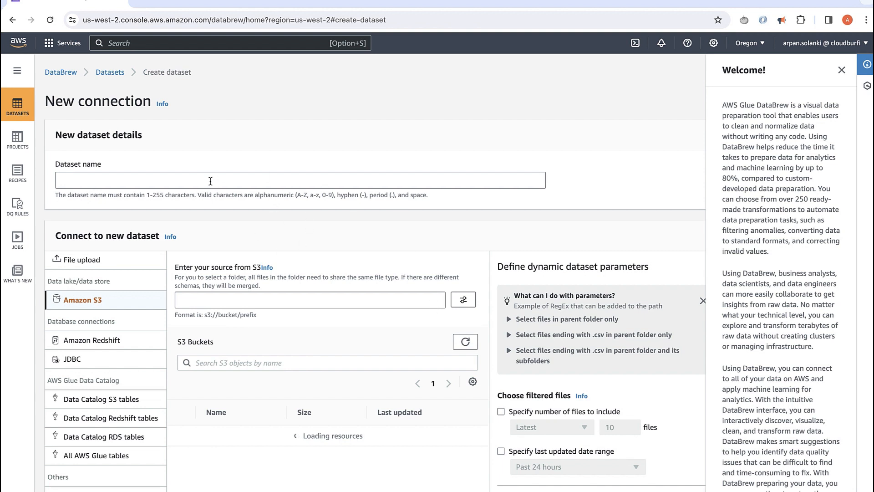
left_click(211, 181)
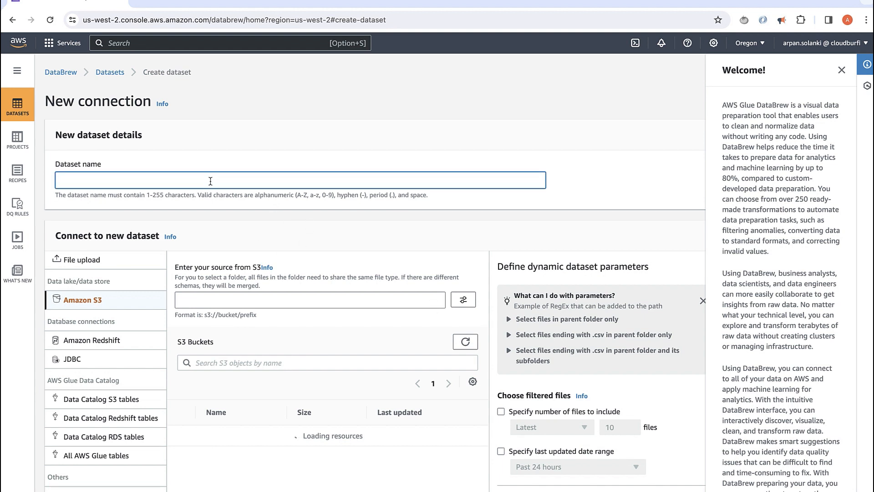
type("Alambda ")
type("Claims")
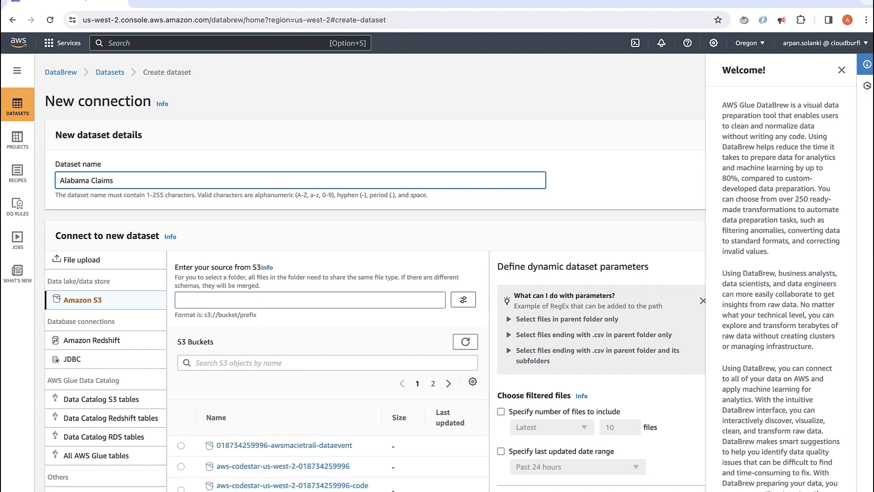
Step: Use file upload as the dataset source and choose alabama_claims_data_Jun2023.csv from Downloads
left_click(79, 262)
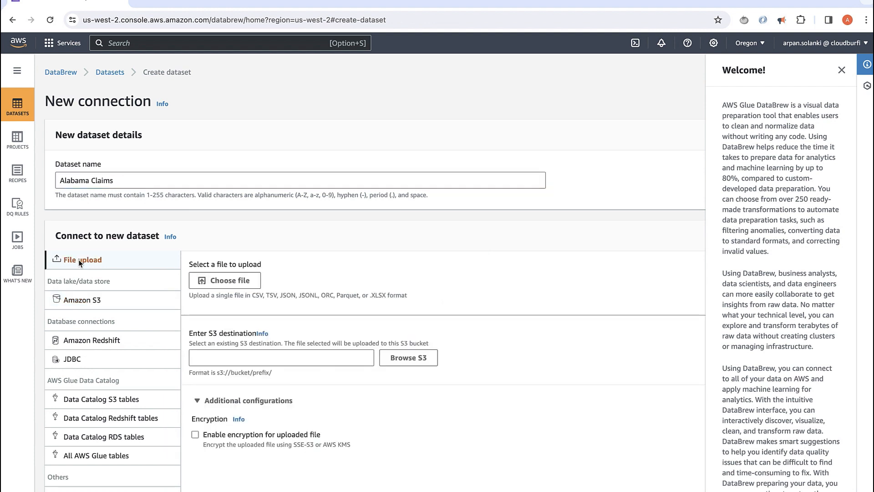
left_click(231, 280)
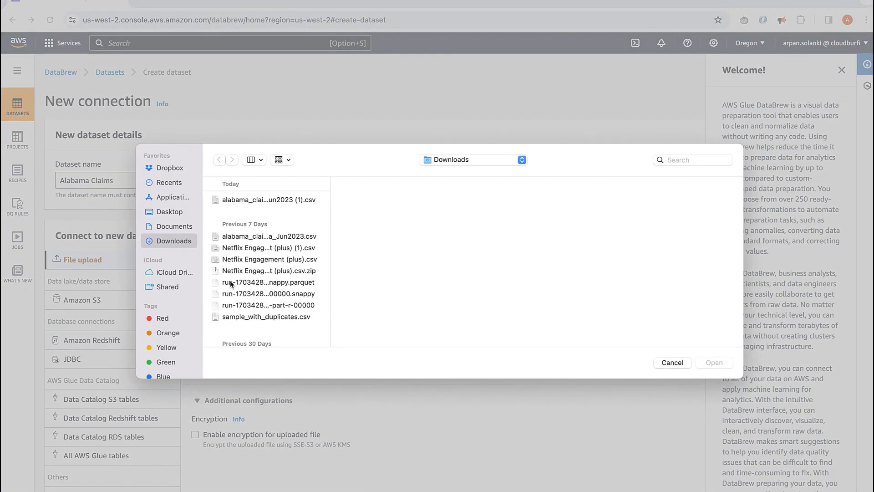
double_click(252, 236)
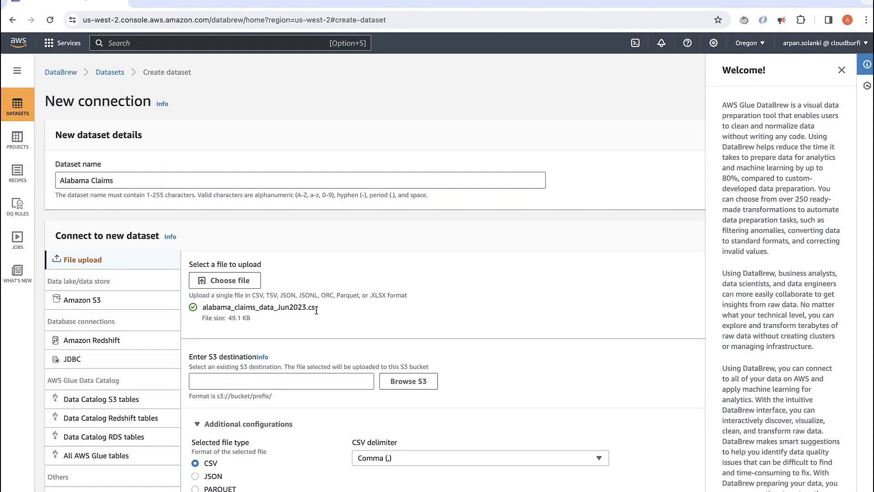
left_click_drag(316, 310, 198, 307)
left_click(432, 306)
Step: Set the upload's S3 destination to the cloudburfi-oregon bucket
scroll(432, 305, "down", 3)
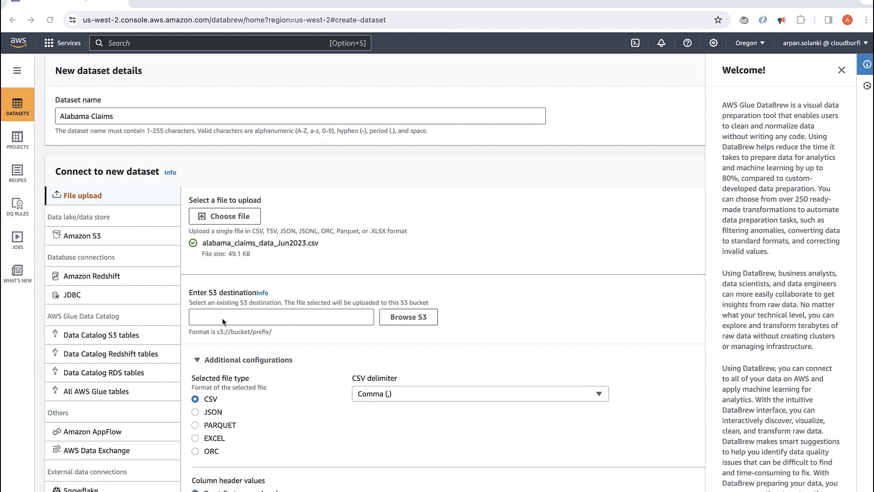
left_click(406, 320)
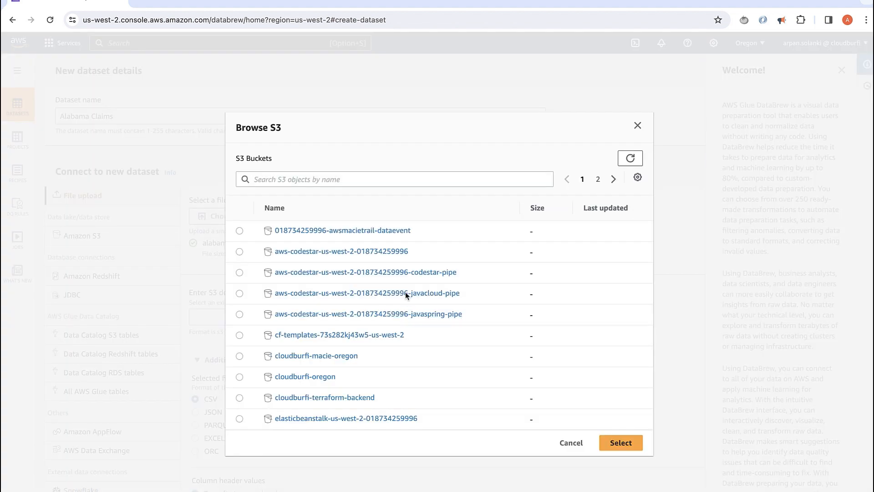
left_click(240, 377)
left_click(620, 442)
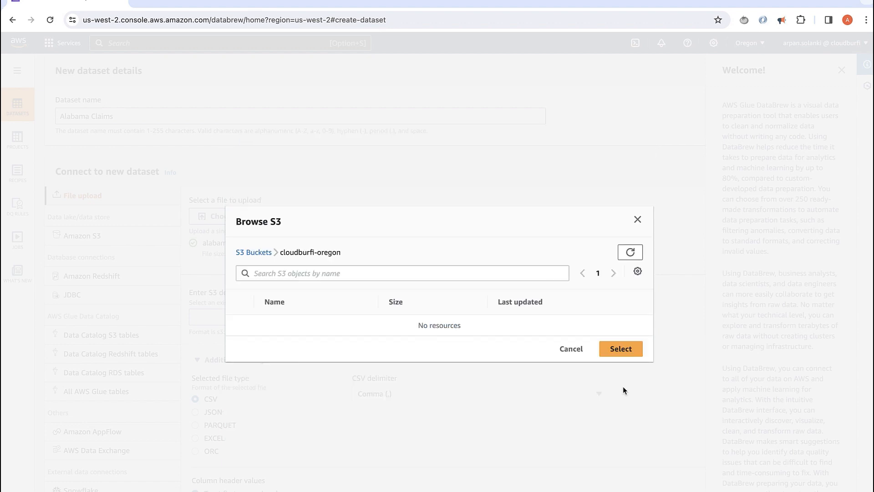
left_click(620, 349)
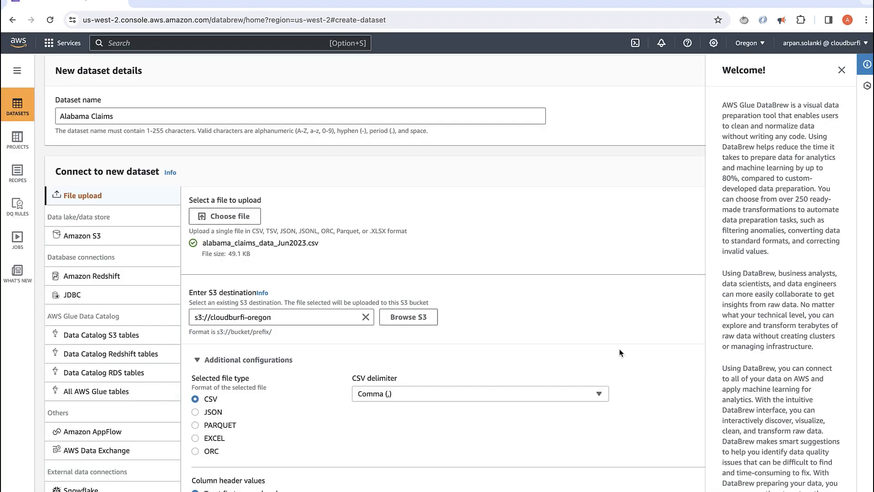
Step: Close the welcome help and create the dataset as comma-delimited CSV with the first row as header
scroll(602, 346, "down", 3)
scroll(601, 349, "down", 1)
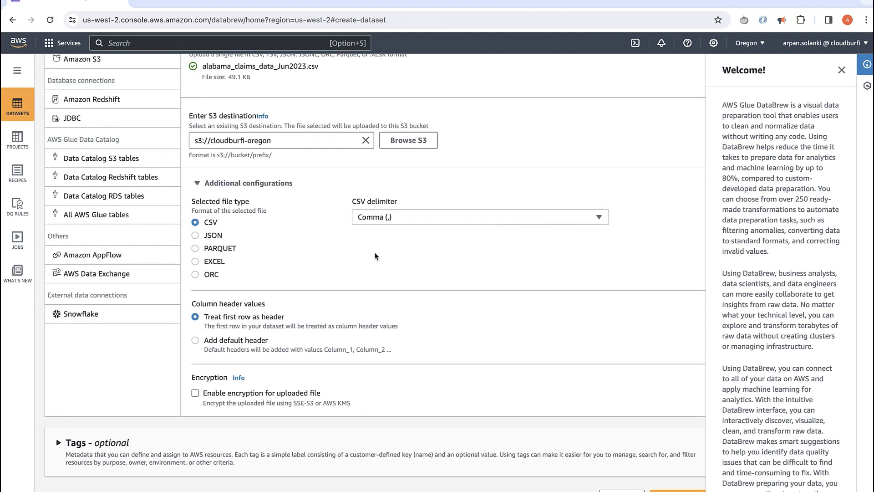
left_click(841, 70)
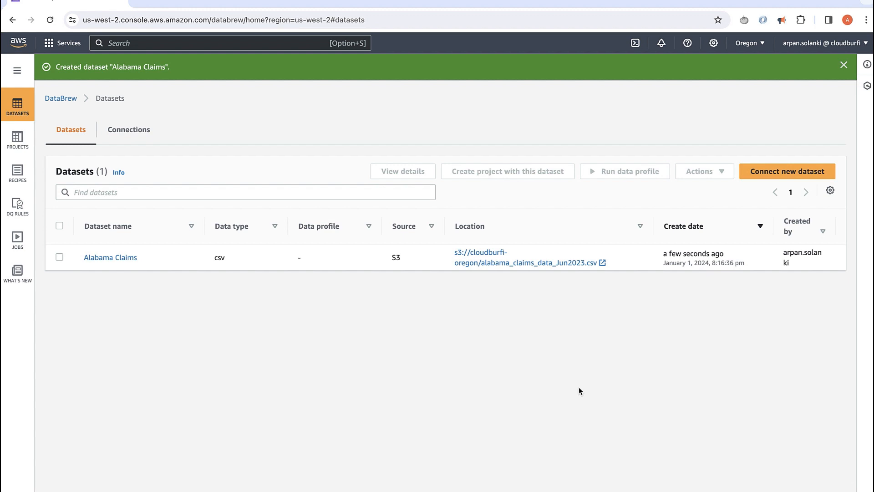
Step: Start a new project named ClaimsCleanup with a new recipe called ClaimsCleanup-recipe
left_click(13, 142)
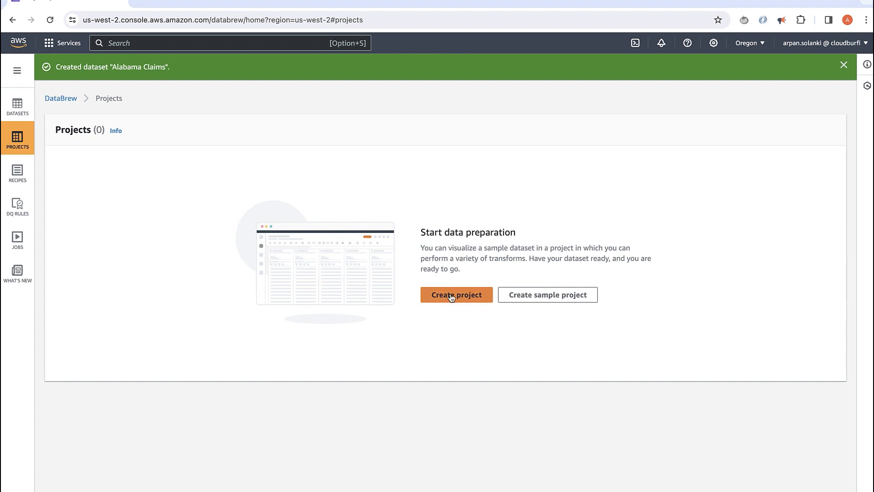
left_click(451, 296)
left_click(130, 197)
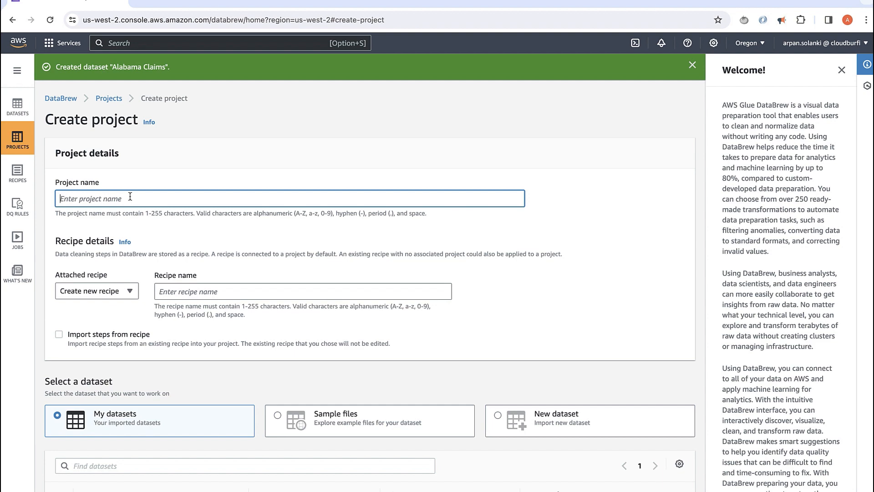
type("ClaimsCle")
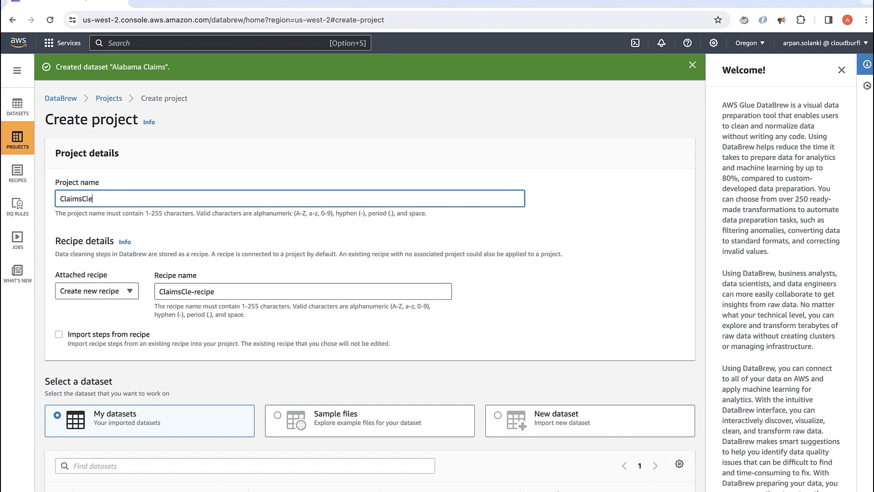
type("anup")
scroll(223, 257, "down", 3)
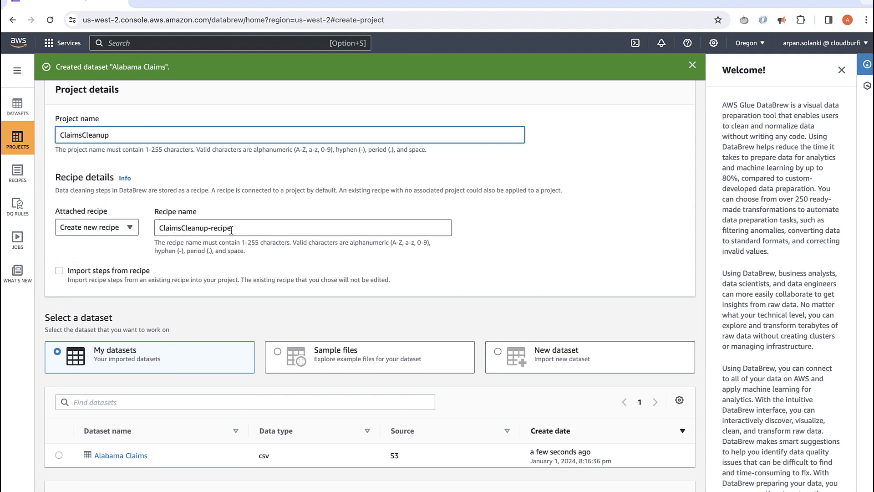
left_click_drag(232, 228, 181, 214)
left_click(224, 199)
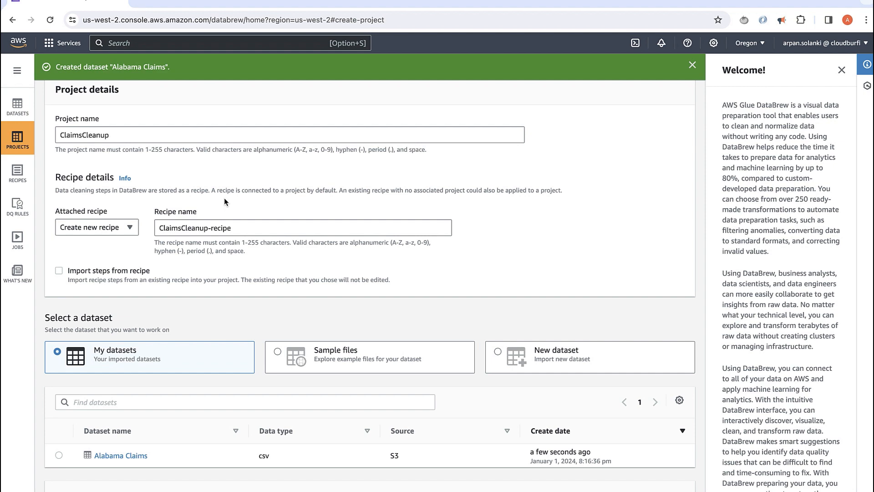
Step: Select the Alabama Claims dataset for the project and close the welcome help
scroll(224, 199, "down", 5)
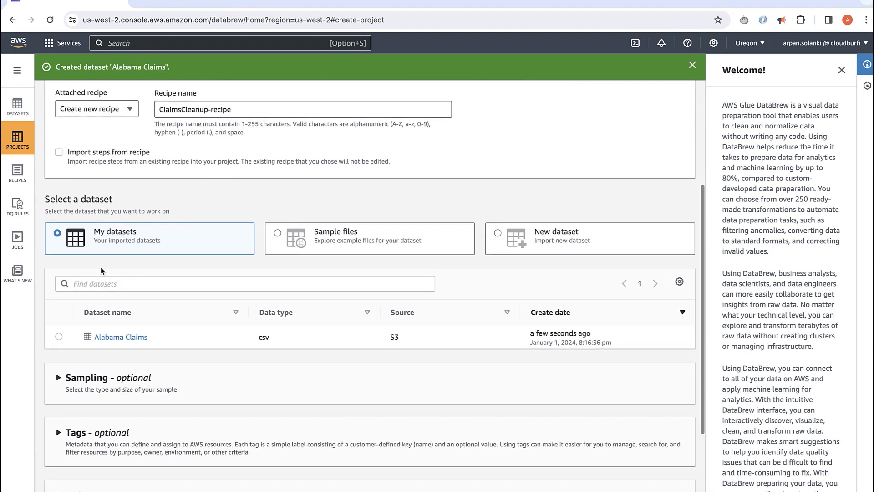
left_click(59, 337)
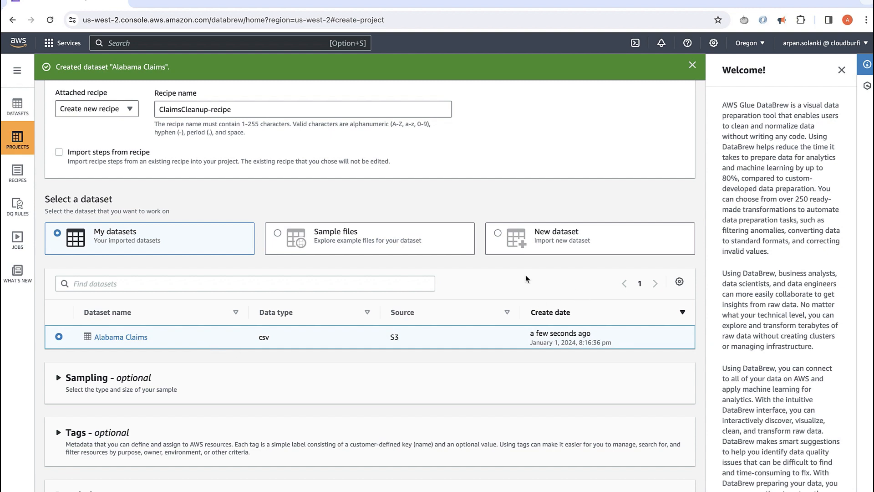
left_click(841, 70)
Step: Try to create the project with a new IAM role that has the suffix alabama-claims
scroll(575, 322, "down", 3)
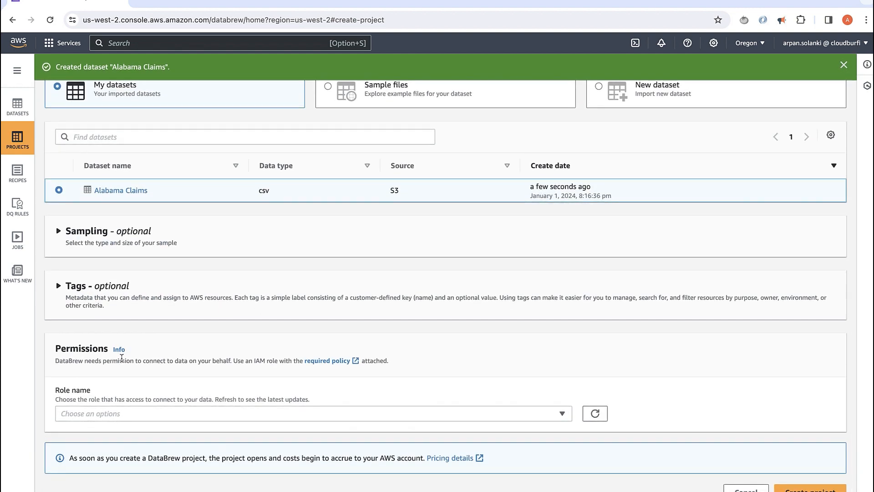
left_click(83, 413)
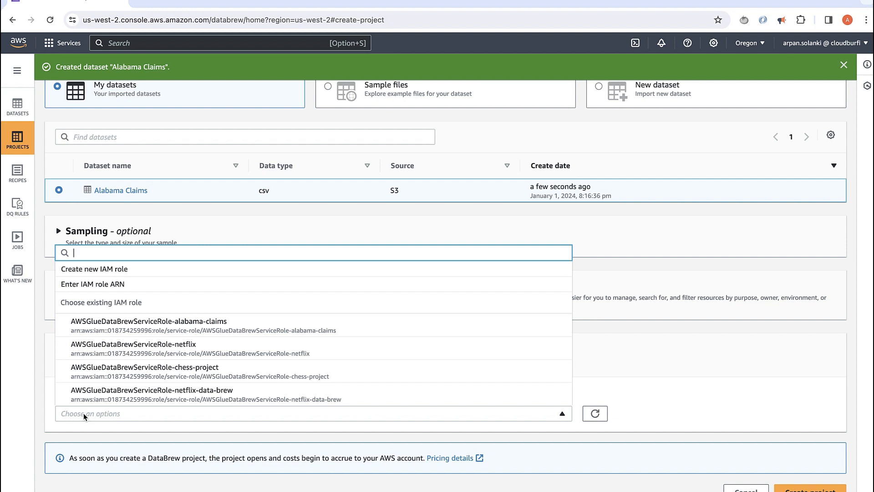
left_click(104, 272)
scroll(93, 391, "down", 3)
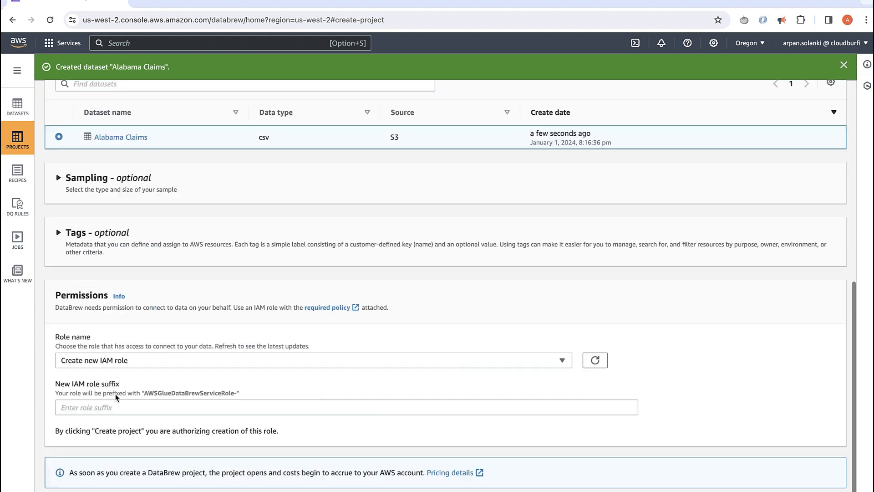
left_click(93, 391)
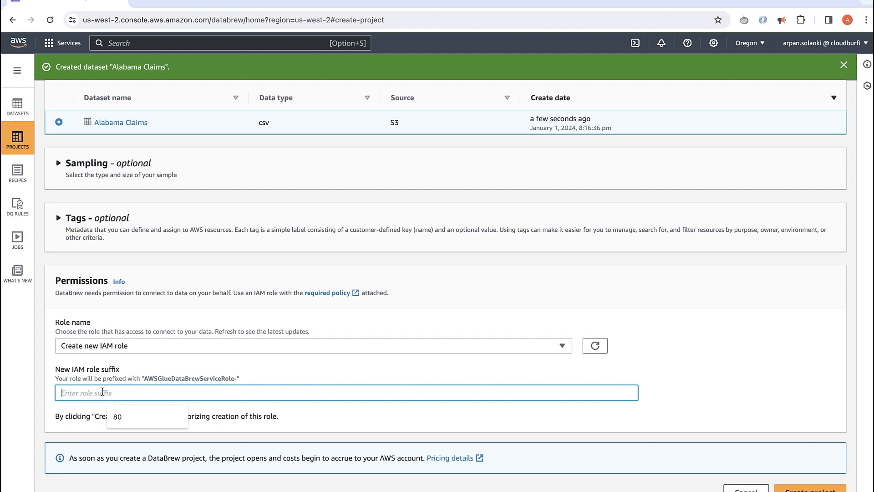
type("alam")
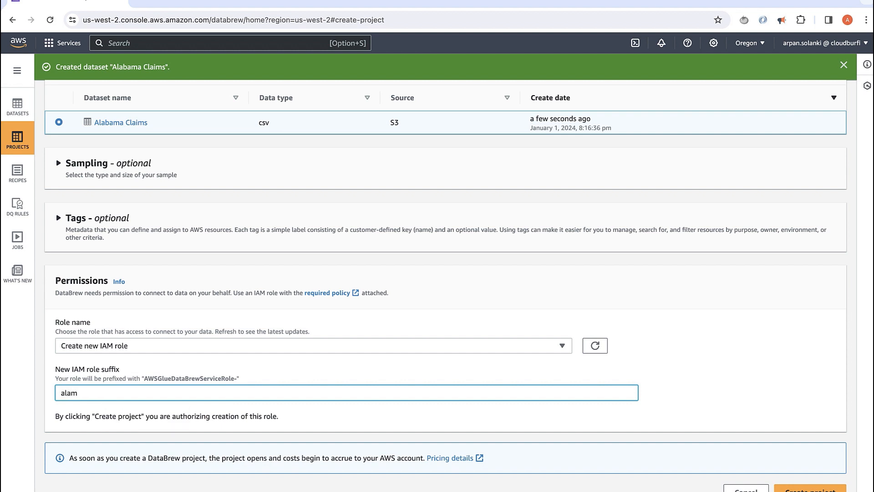
key("BackSpace")
type("bama-claims")
left_click_drag(237, 378, 56, 393)
left_click(142, 381)
left_click(160, 366)
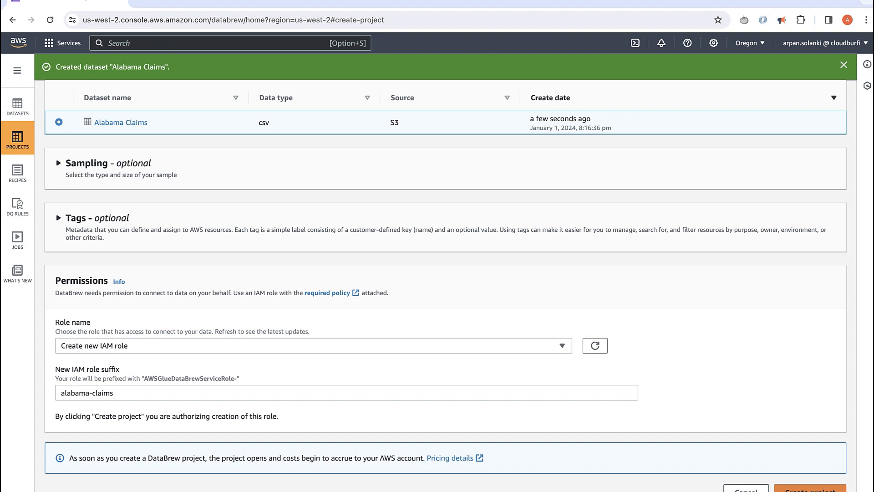
left_click(810, 490)
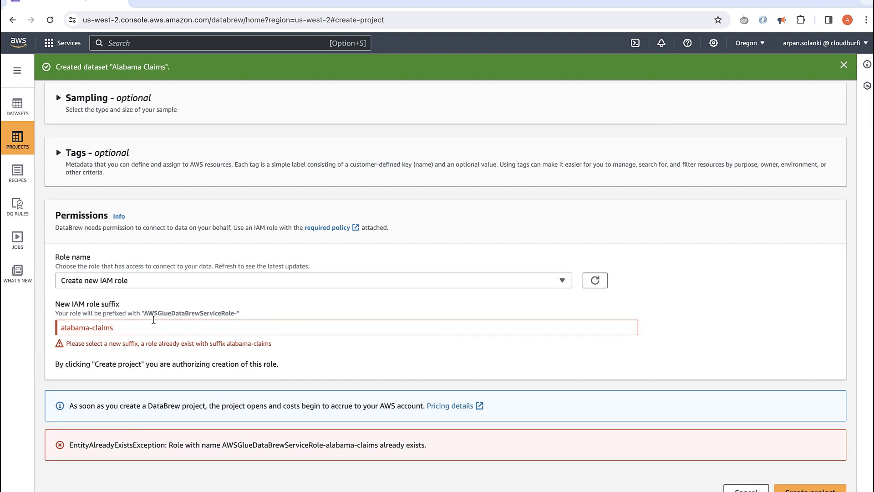
Step: Change the new IAM role suffix to alabama-claim and create the project
left_click(132, 327)
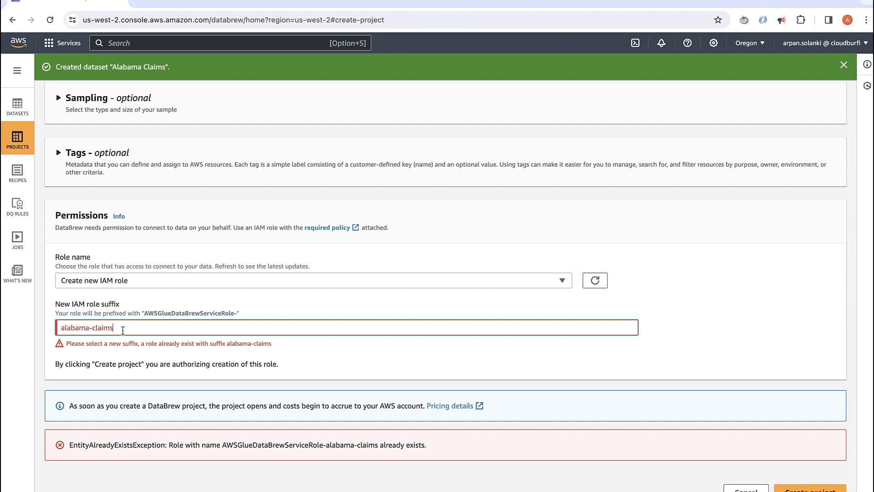
scroll(139, 328, "up", 2)
scroll(140, 329, "up", 2)
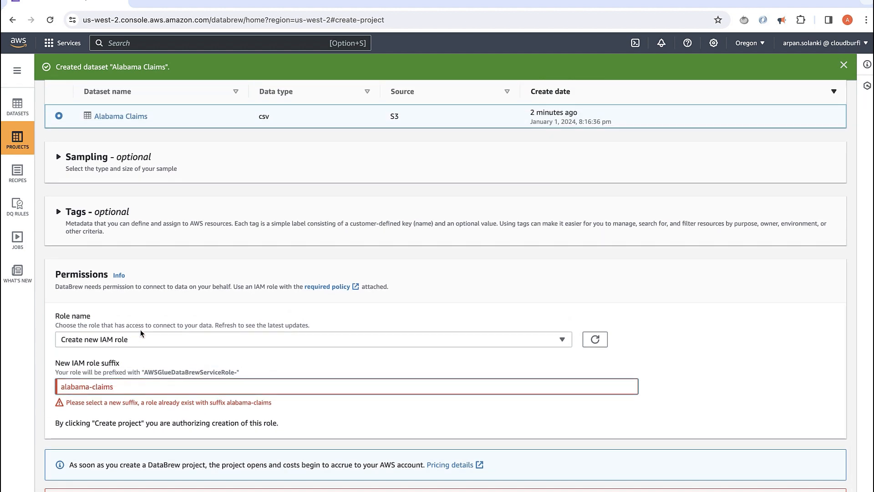
key("BackSpace")
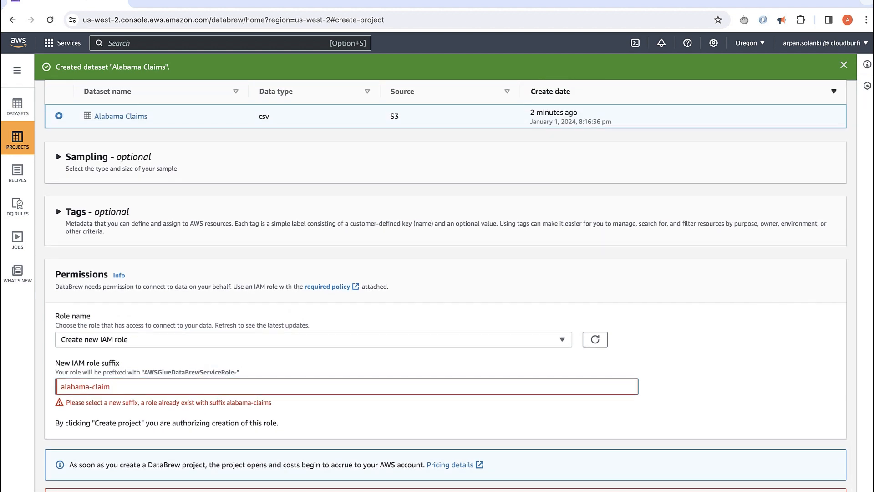
left_click(124, 385)
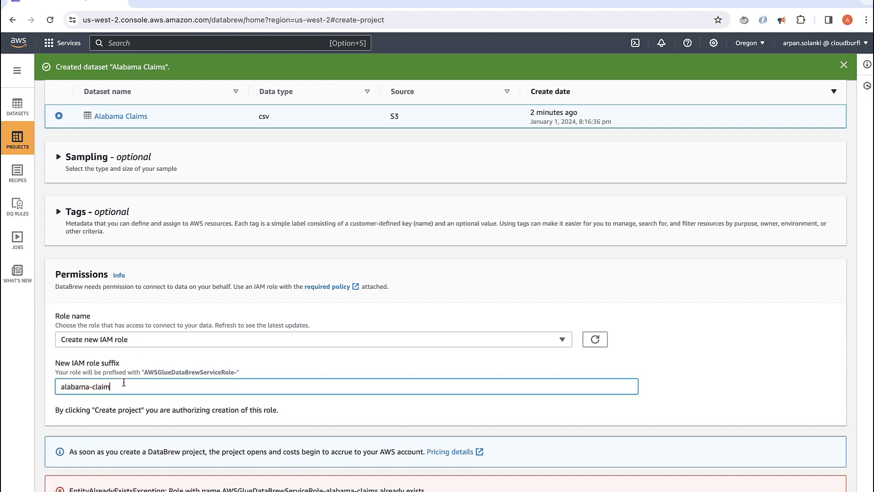
scroll(124, 385, "down", 2)
left_click_drag(117, 340, 51, 342)
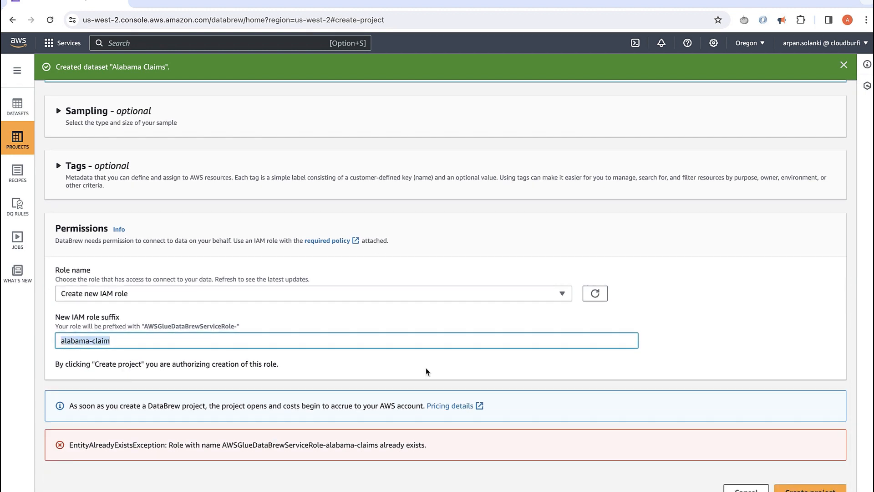
left_click(796, 488)
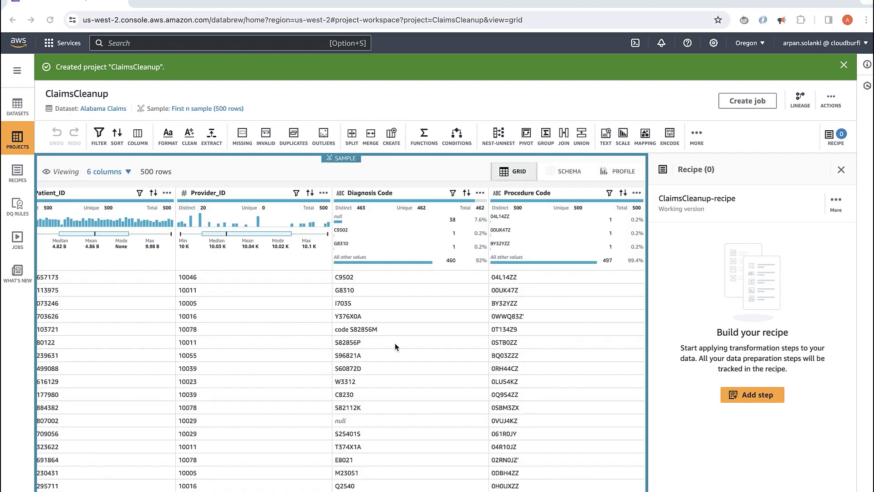
Step: Examine the sample claims rows and columns in the project's grid view
scroll(394, 343, "down", 3)
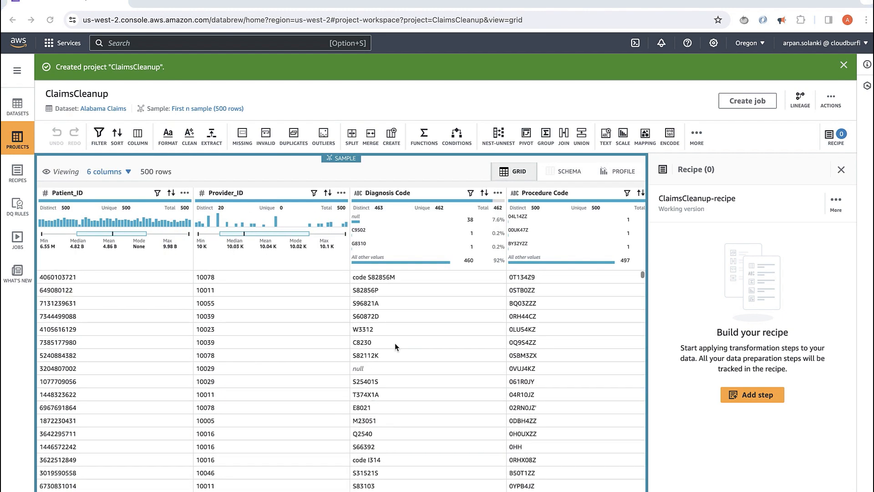
scroll(395, 343, "up", 3)
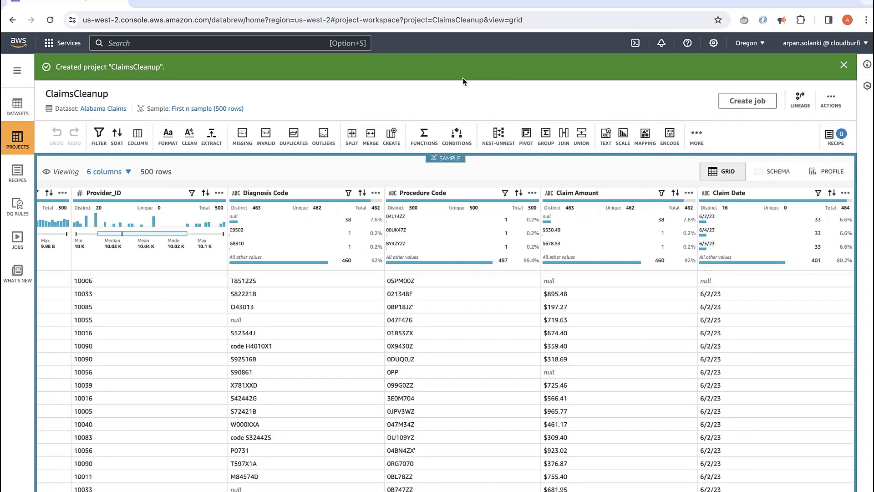
Step: Examine the diagnosis code, procedure code, claim amount and claim date values across the sample rows
scroll(342, 349, "left", 3)
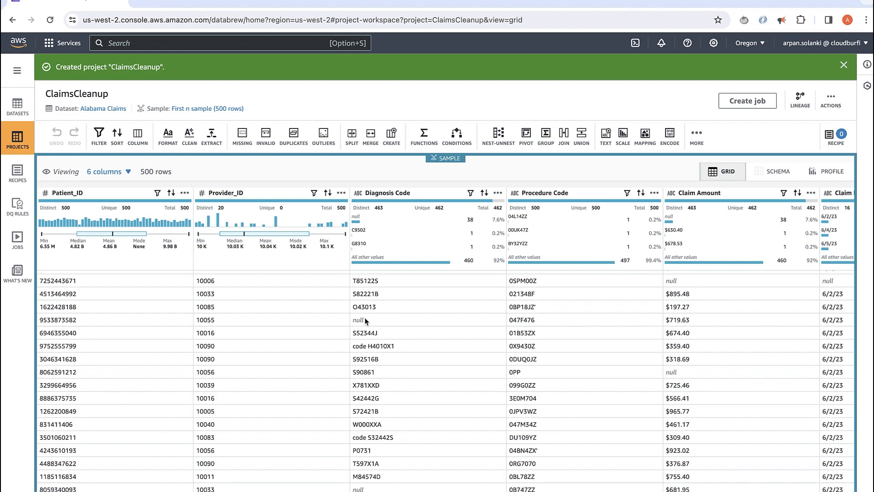
scroll(554, 397, "down", 10)
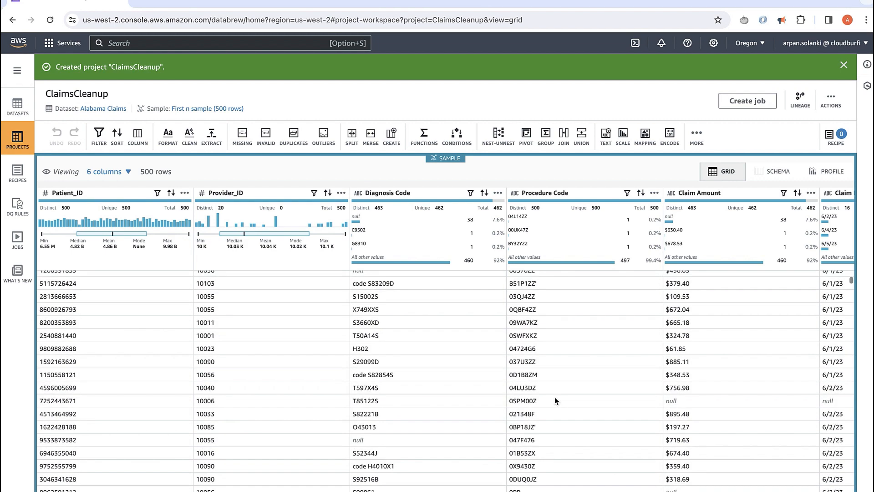
scroll(555, 401, "down", 2)
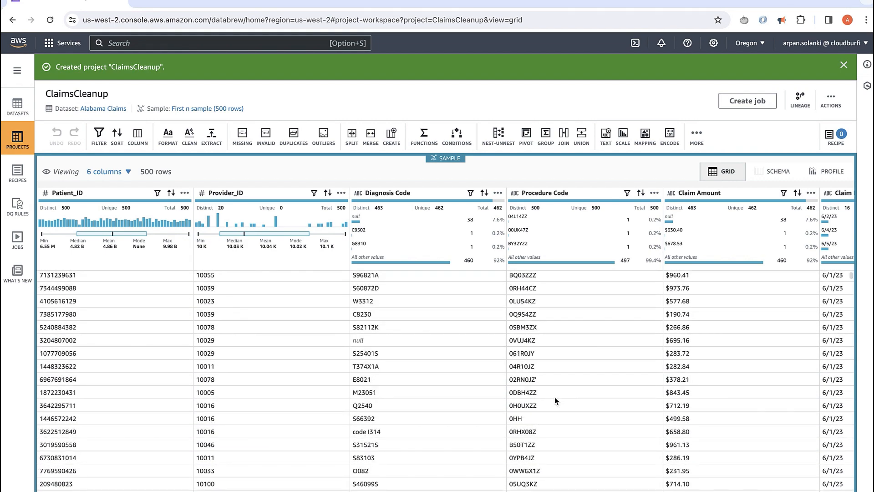
scroll(592, 387, "up", 2)
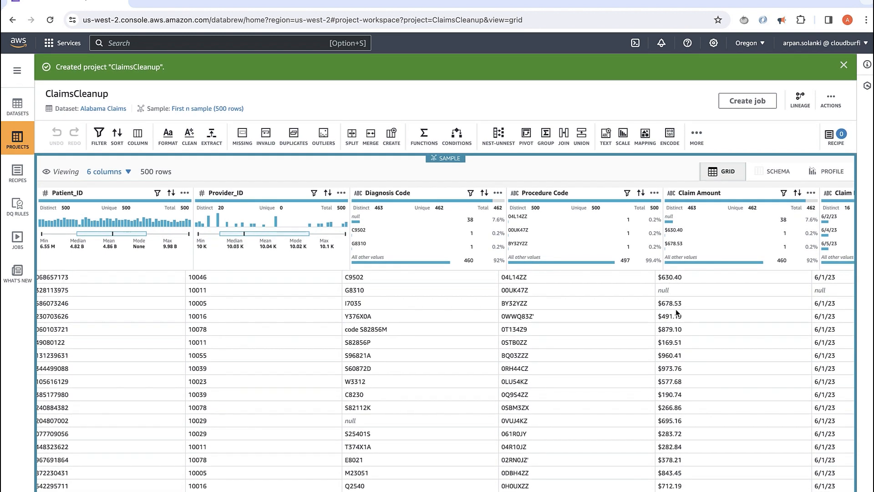
scroll(787, 292, "right", 2)
mouse_move(825, 204)
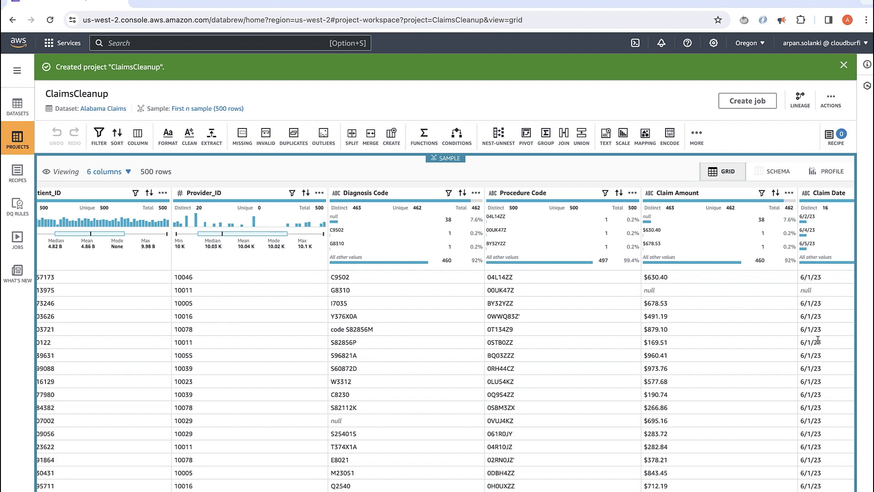
scroll(818, 340, "right", 5)
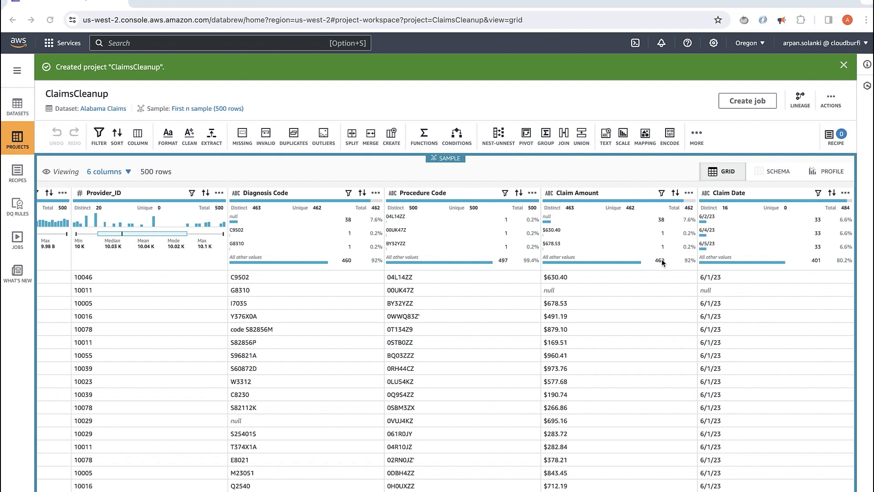
Step: Open the project's recipe and start a new step for removing missing values
left_click(835, 137)
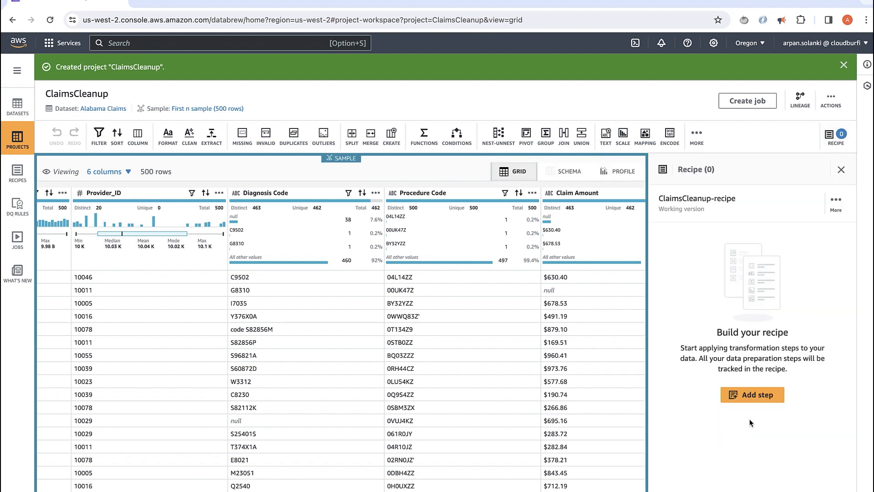
left_click(763, 394)
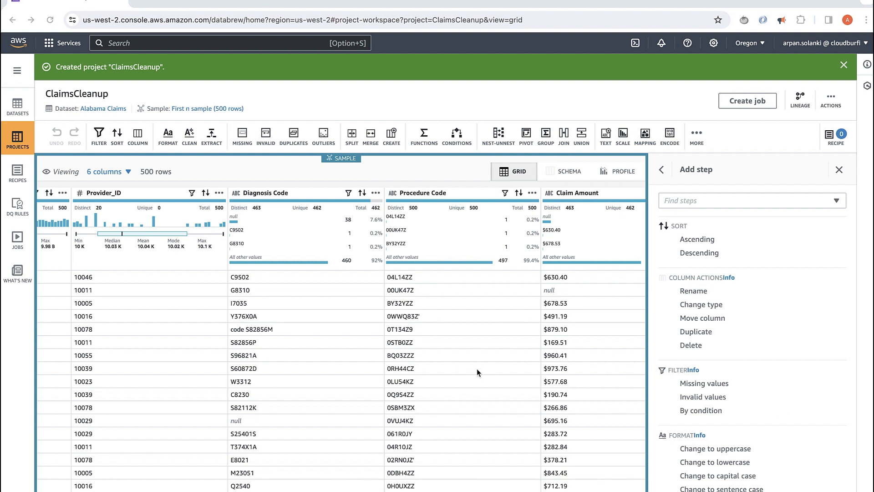
scroll(563, 290, "down", 8)
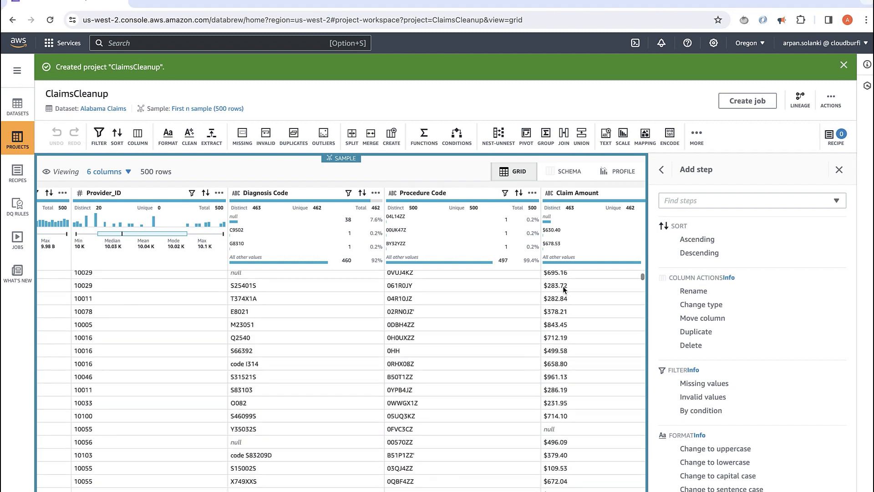
scroll(563, 290, "up", 8)
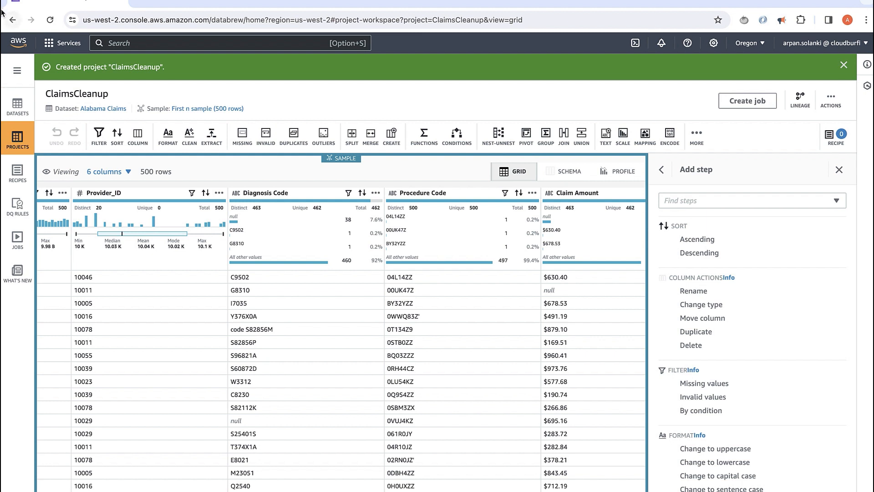
left_click(710, 202)
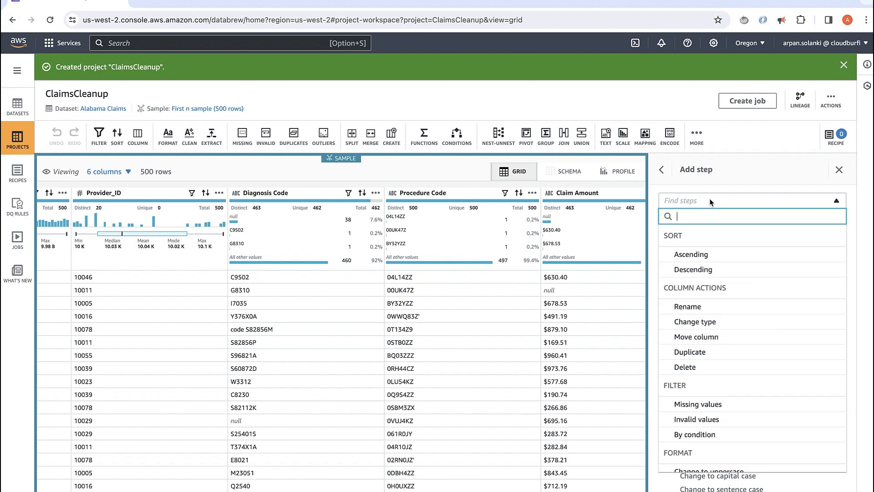
type("miss")
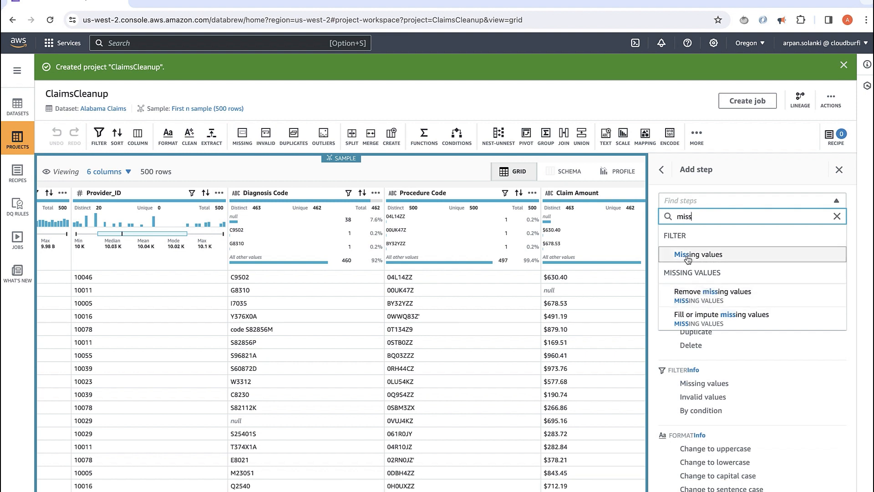
left_click(700, 300)
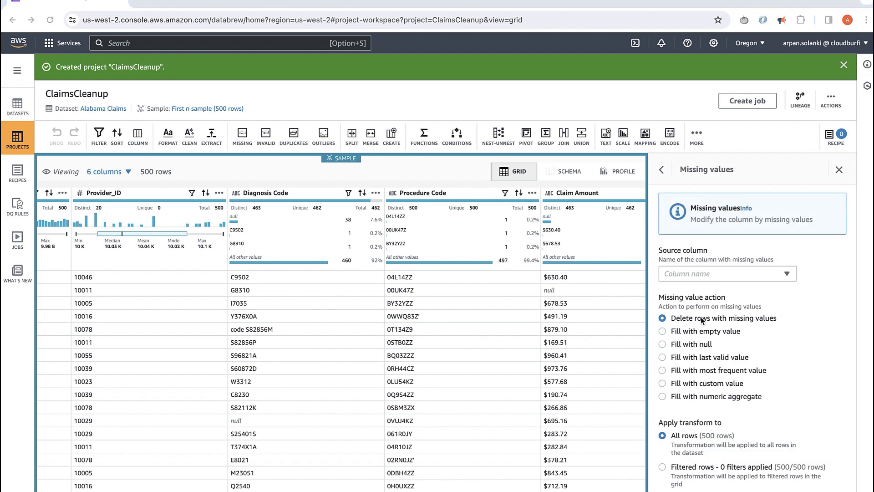
Step: Delete rows with missing values in the Claim Amount column, applied to all rows, and check the column
scroll(701, 320, "down", 2)
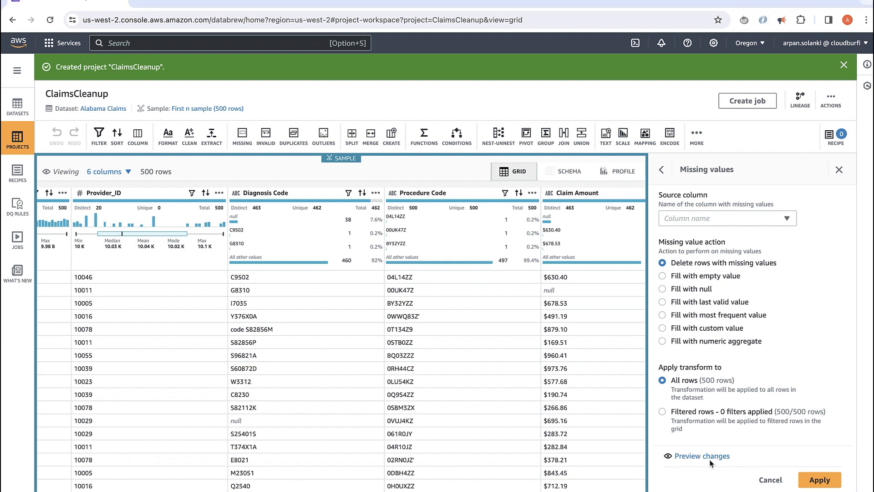
left_click(812, 483)
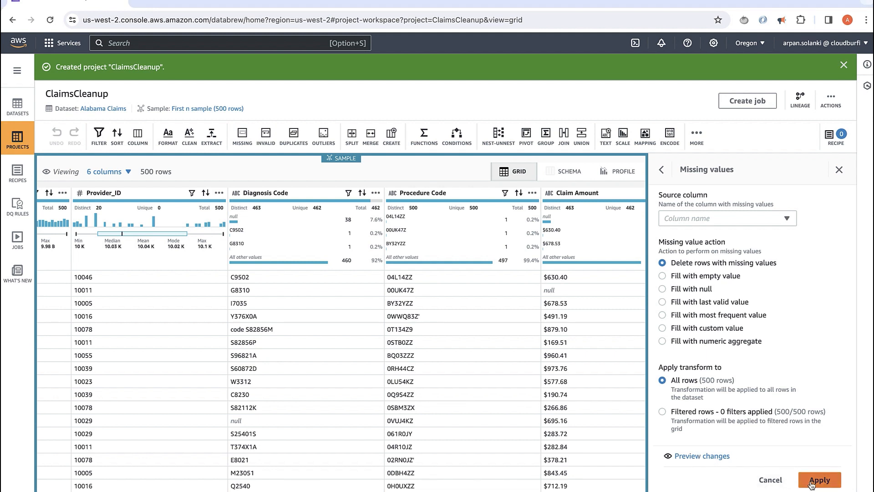
left_click(711, 215)
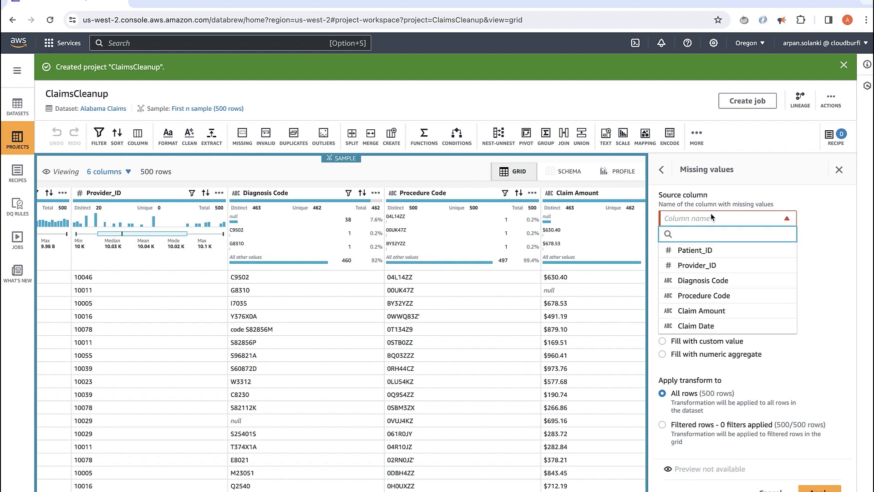
left_click(699, 311)
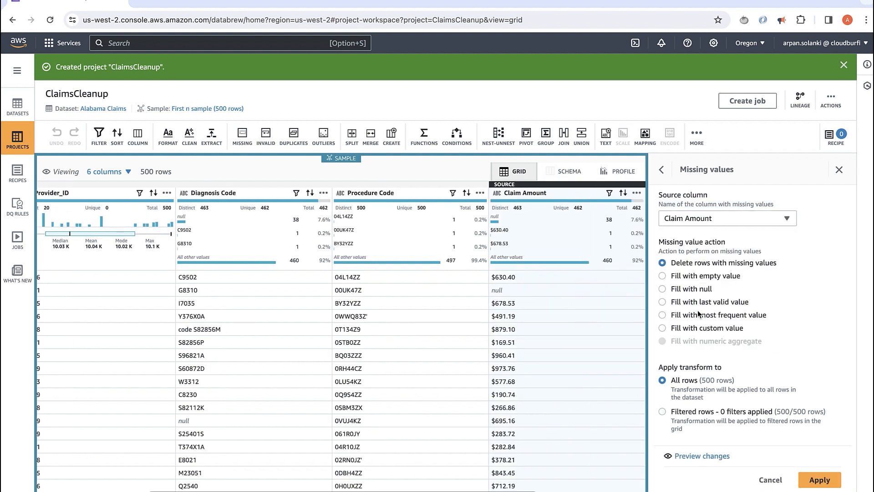
left_click(819, 481)
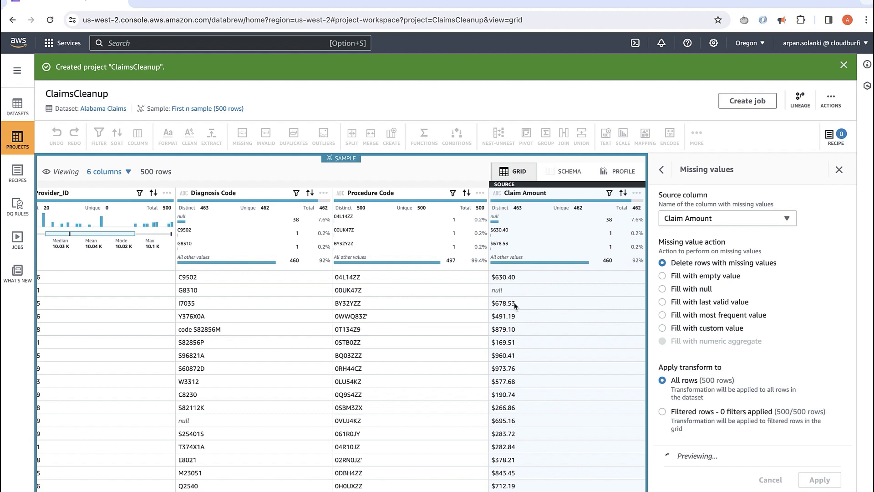
scroll(525, 347, "down", 5)
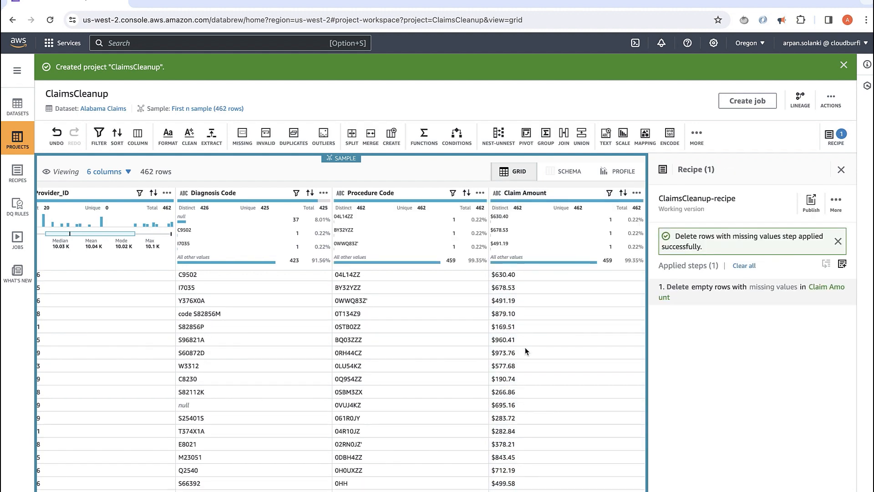
scroll(525, 350, "down", 10)
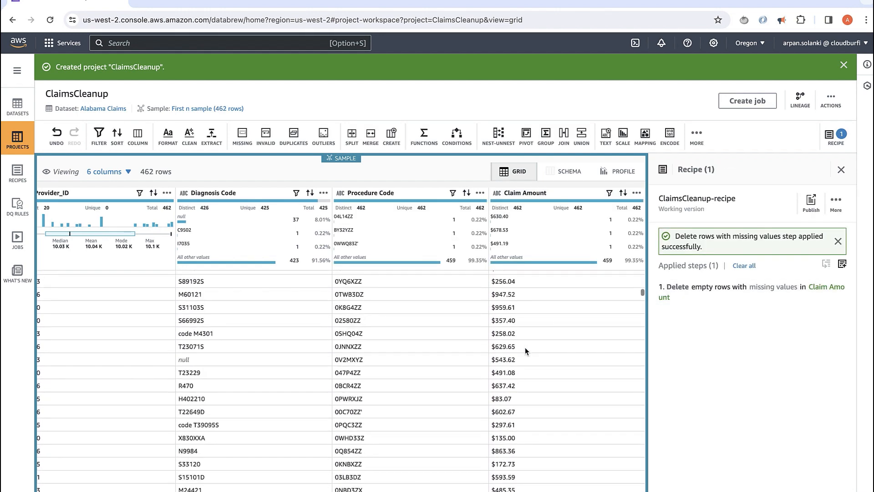
scroll(525, 351, "up", 20)
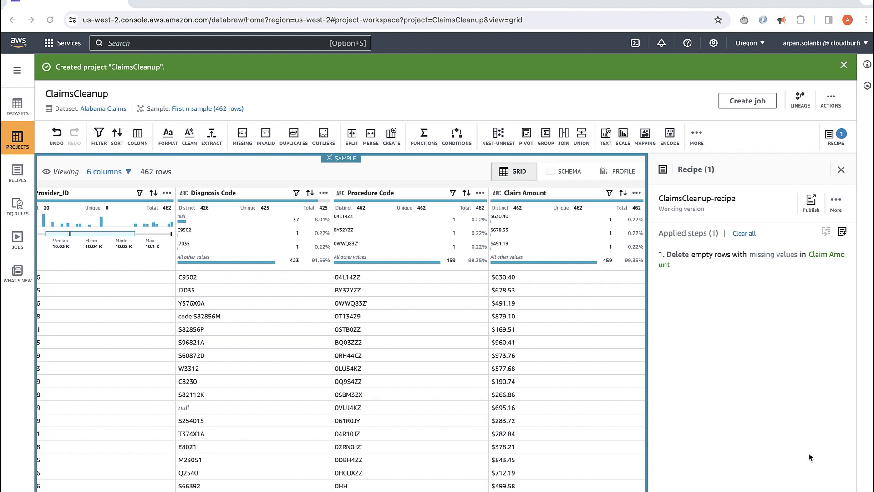
Step: Start a Change type recipe step with Claim Date as its source column
scroll(551, 358, "right", 5)
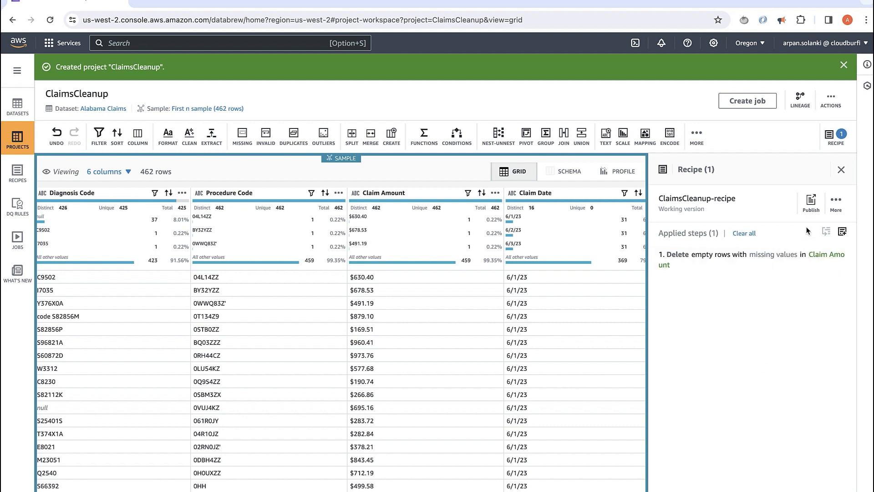
left_click(844, 232)
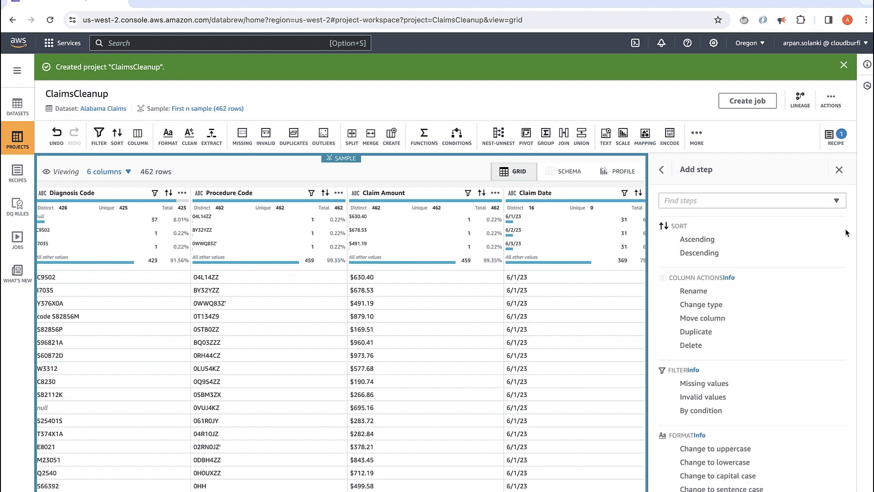
left_click(699, 201)
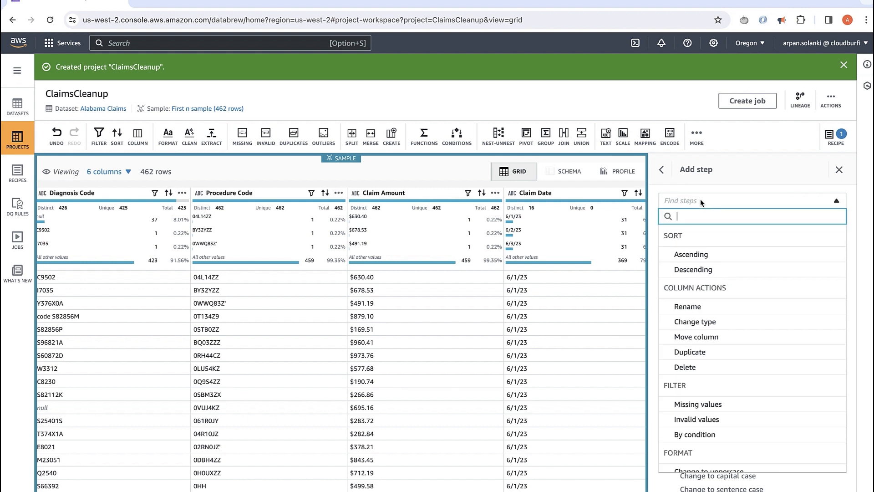
type("ch")
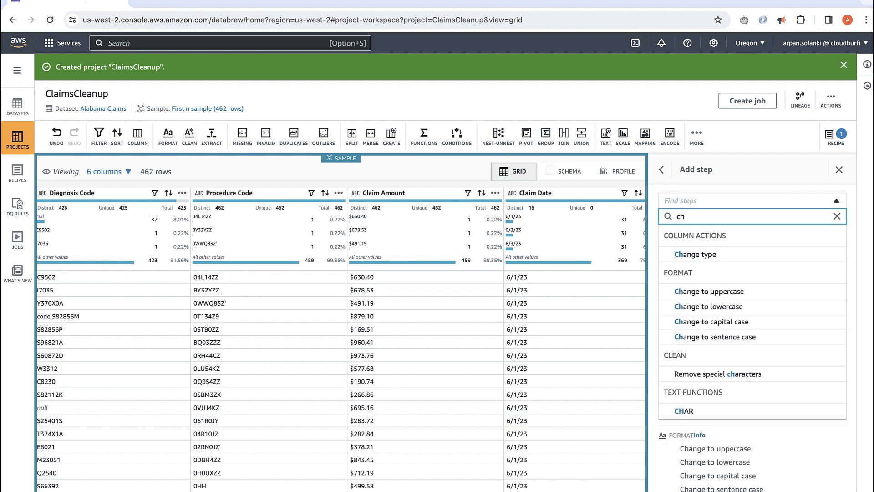
left_click(704, 260)
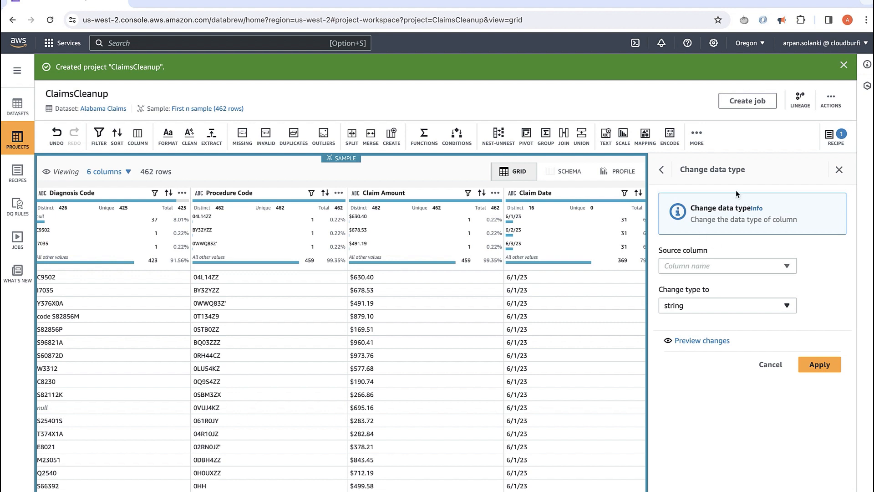
left_click(716, 267)
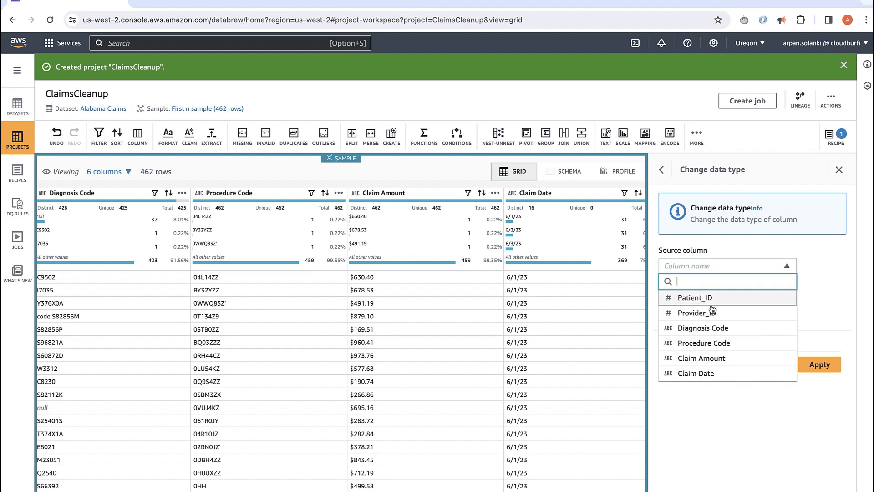
left_click(712, 374)
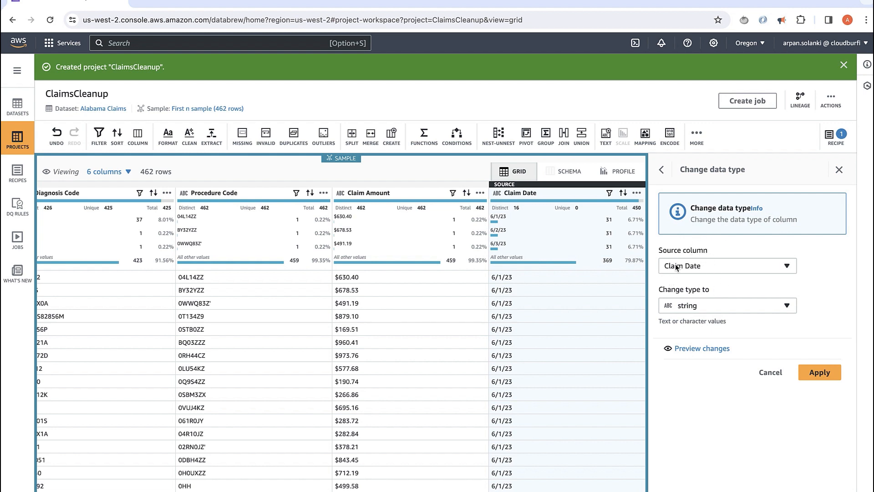
Step: Convert Claim Date to the date type, replacing invalid values with null, and check the converted column
left_click(693, 307)
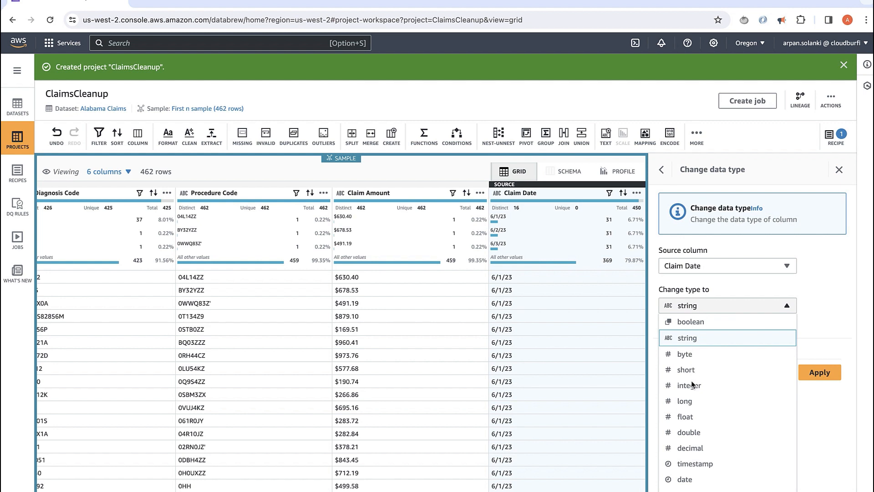
left_click(691, 477)
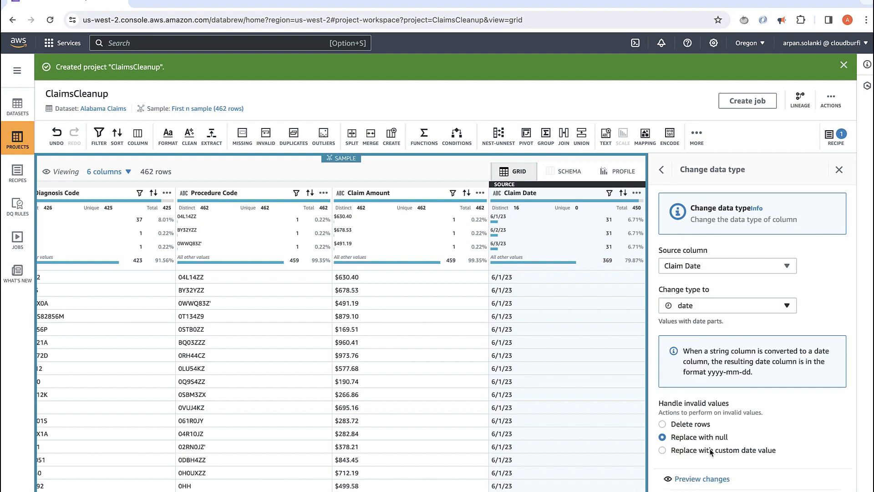
scroll(733, 377, "down", 1)
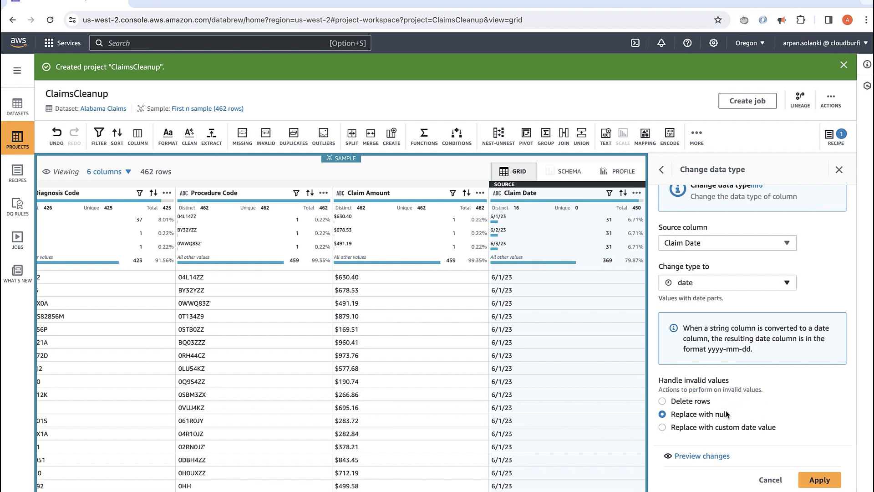
left_click(829, 481)
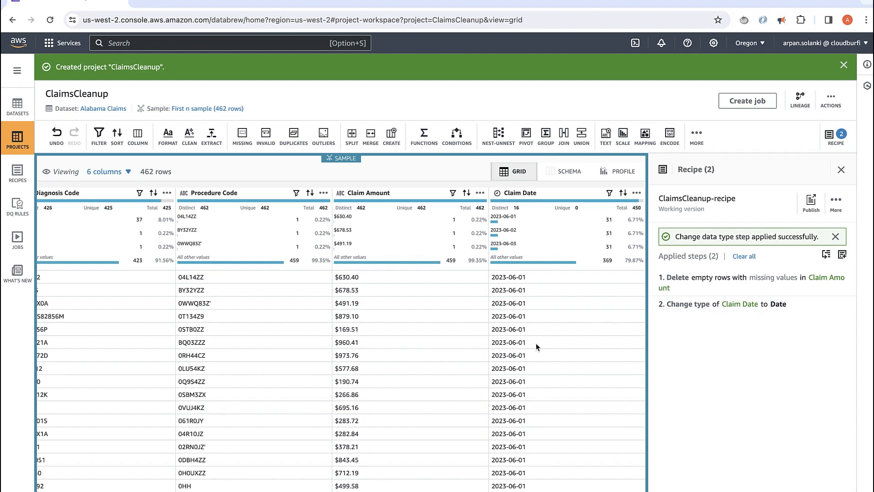
scroll(536, 343, "down", 10)
scroll(536, 343, "down", 3)
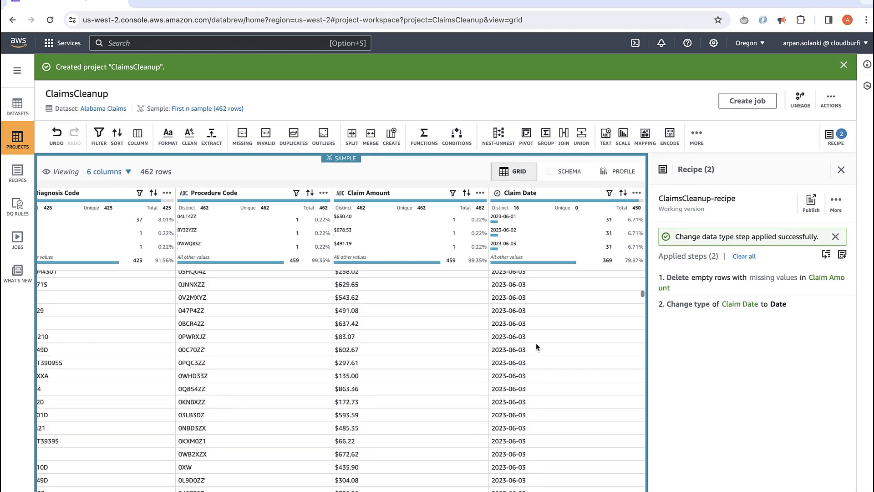
scroll(536, 343, "up", 13)
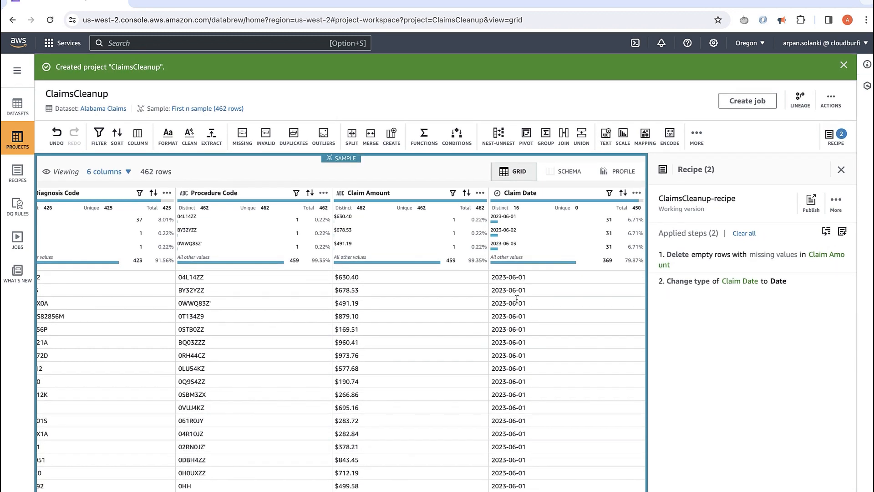
scroll(569, 365, "down", 2)
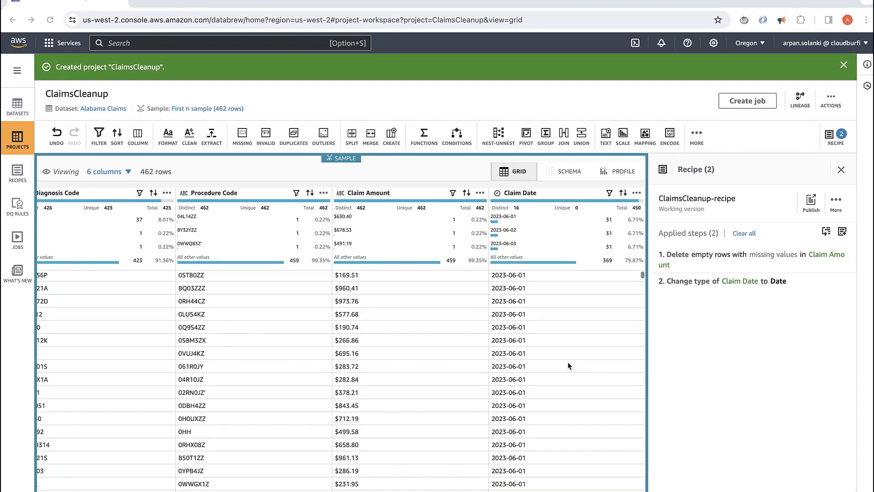
Step: Examine the converted Claim Date column for null entries and compare them with the dates in the neighbouring rows
scroll(569, 365, "down", 15)
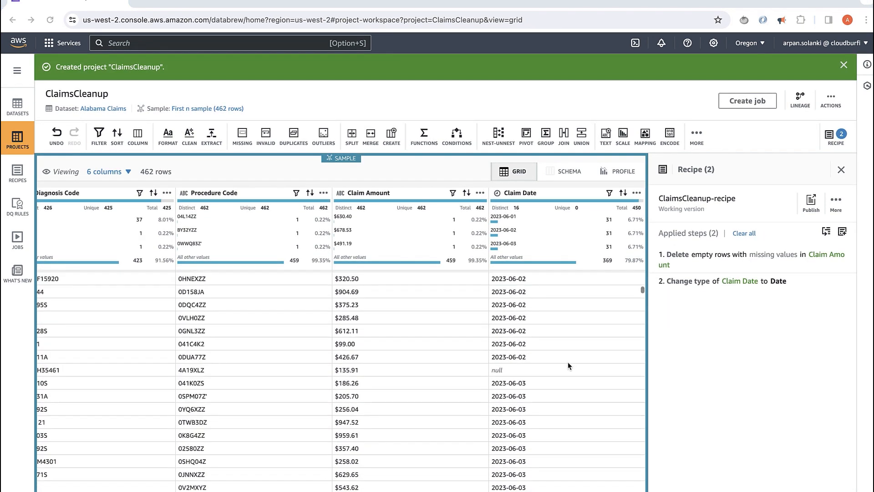
scroll(569, 365, "down", 1)
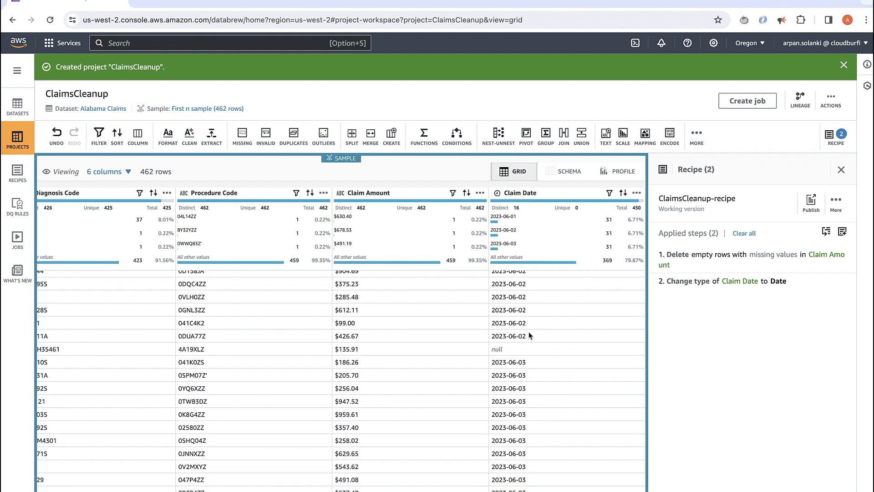
left_click_drag(526, 337, 491, 338)
scroll(492, 340, "up", 5)
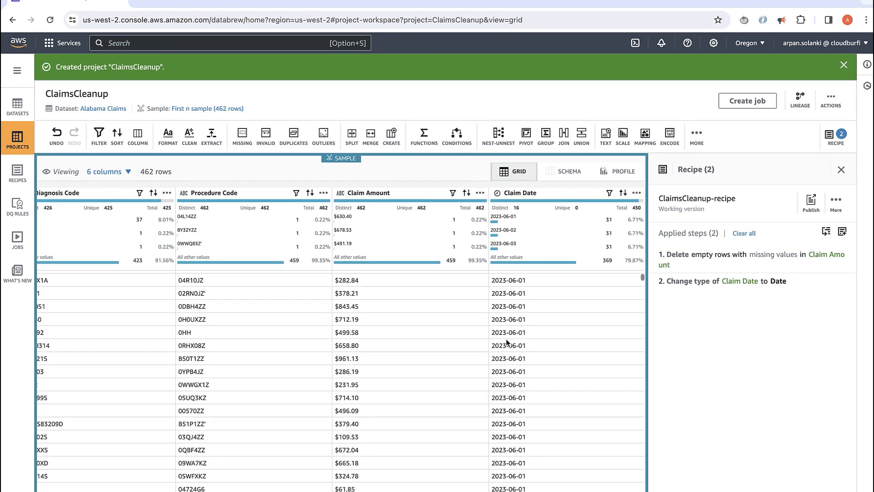
scroll(506, 342, "down", 10)
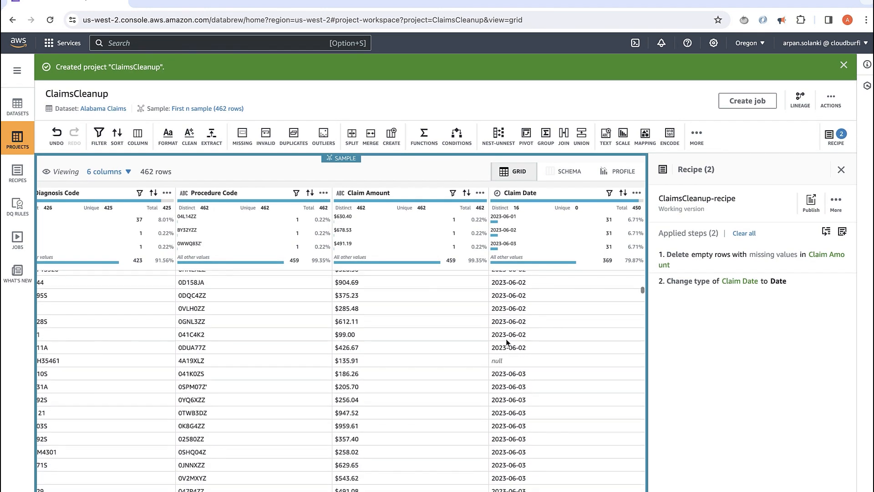
scroll(506, 342, "down", 1)
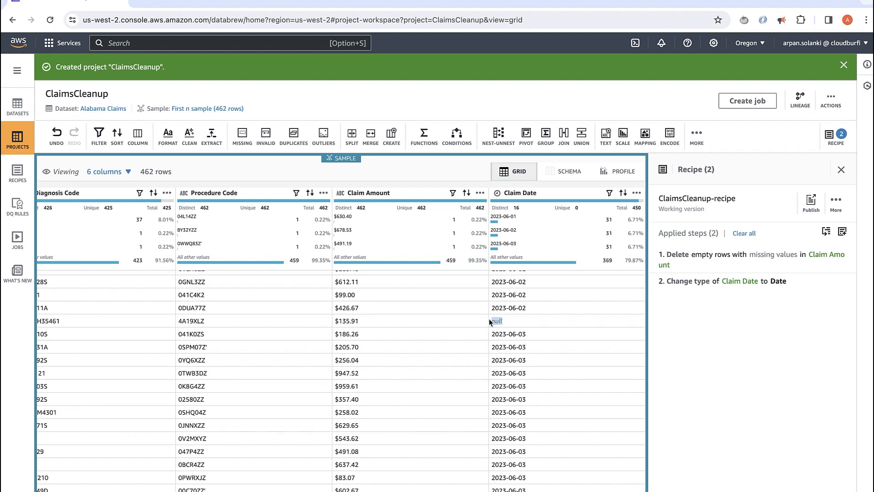
left_click_drag(527, 306, 498, 304)
left_click(707, 359)
Step: Start a new recipe step for filling or imputing missing values
left_click(842, 232)
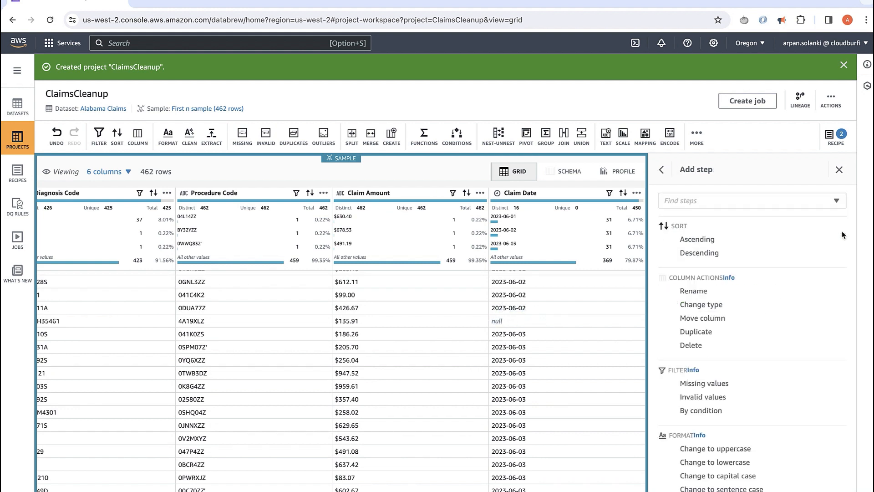
left_click(700, 202)
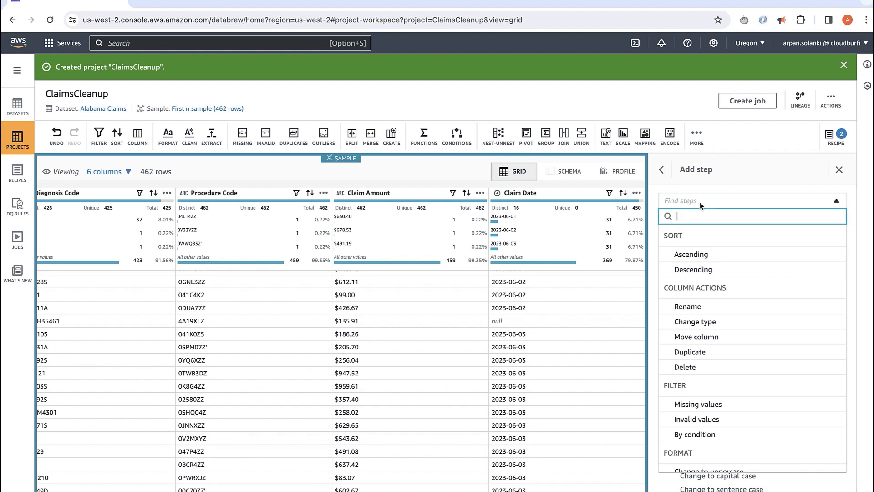
type("miss")
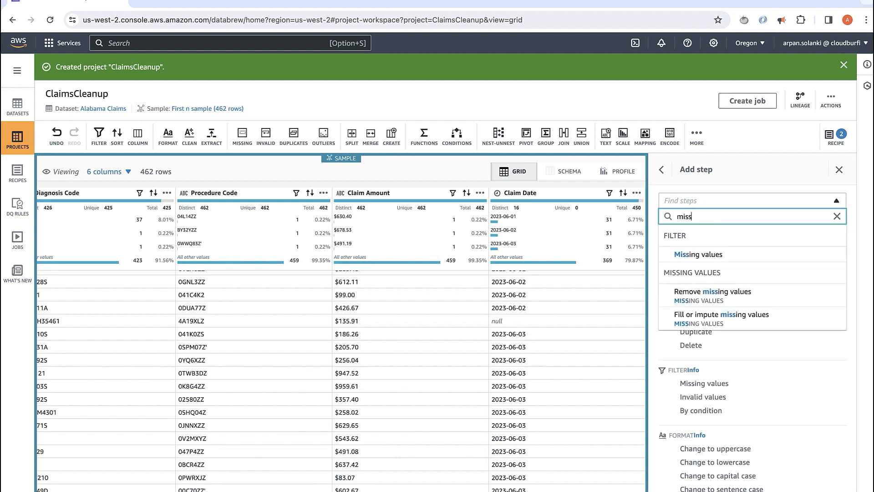
type("ing")
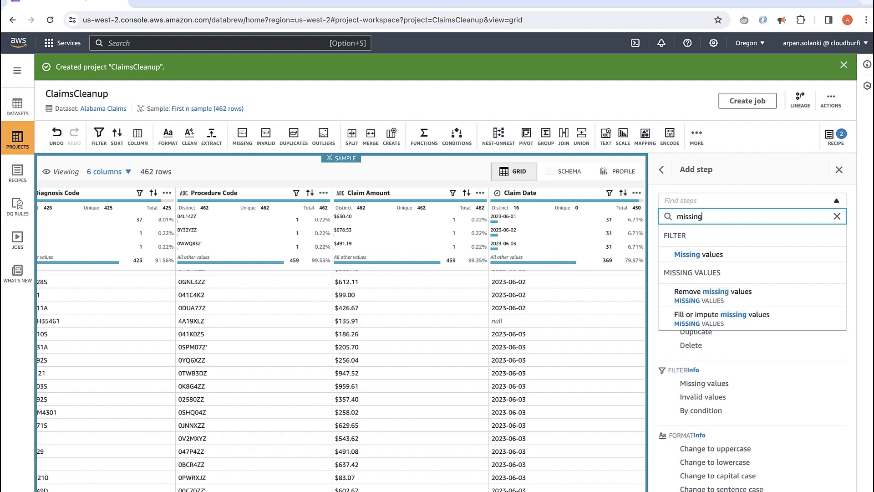
left_click(722, 325)
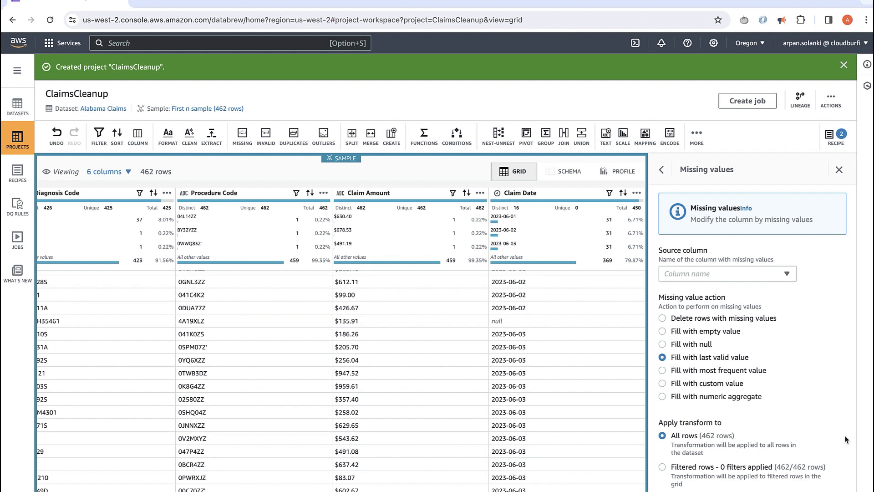
Step: Fill missing values in the Claim Date column with the last valid value, applied to all rows, and check the column
scroll(763, 430, "down", 2)
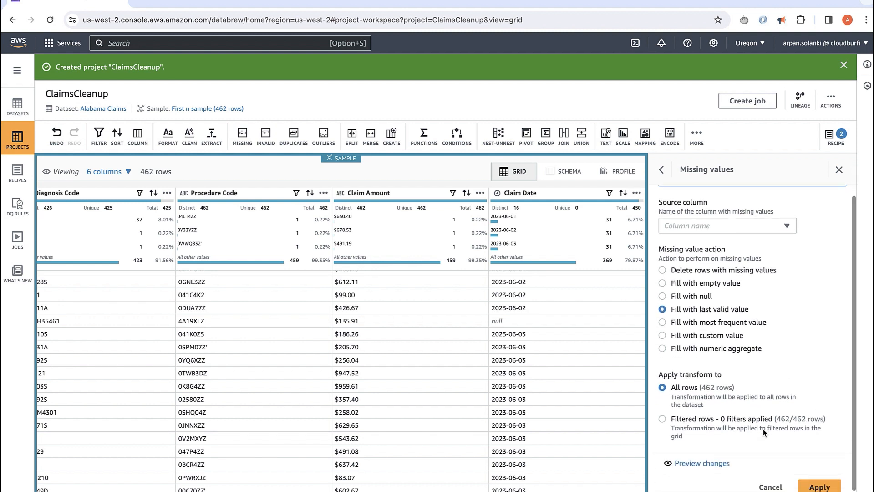
scroll(763, 431, "up", 1)
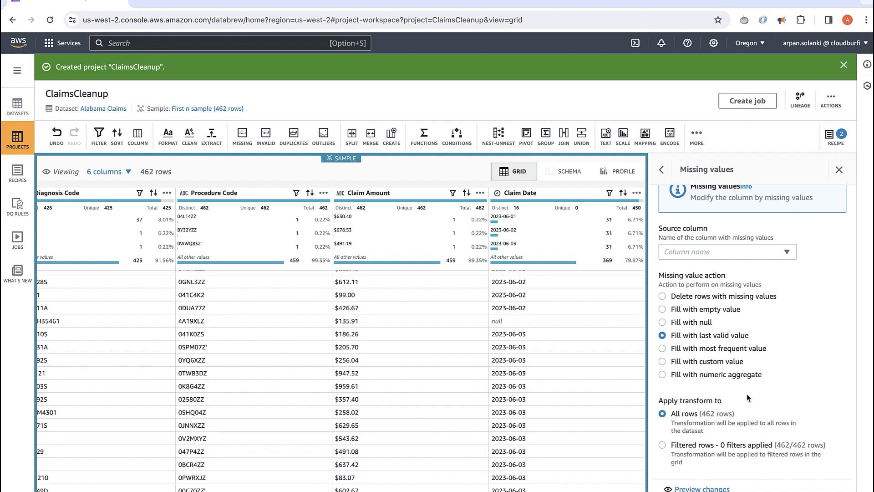
scroll(759, 400, "down", 2)
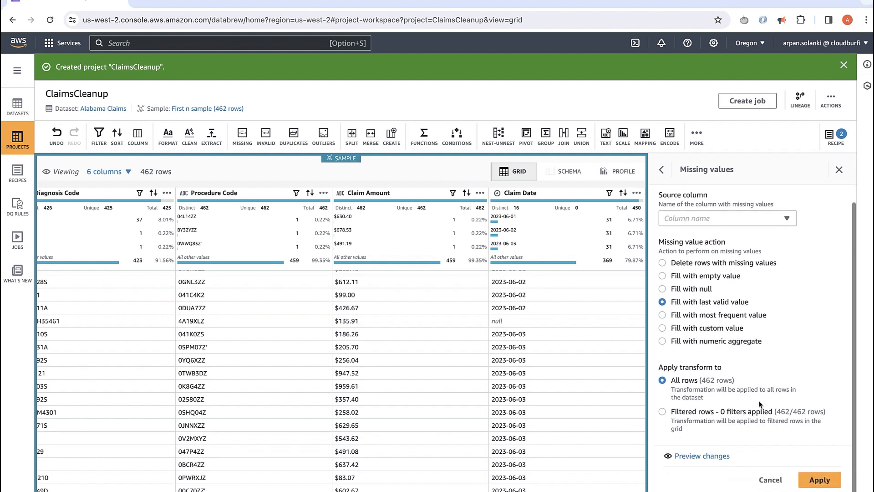
left_click(819, 479)
left_click(705, 218)
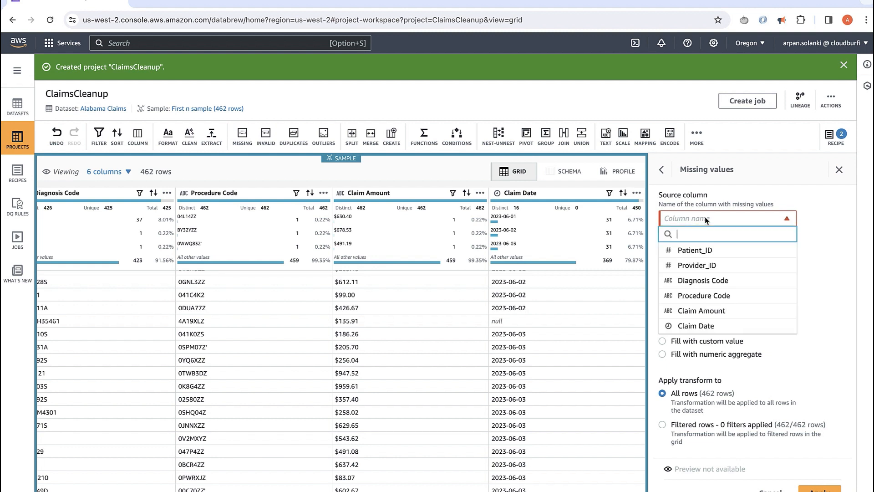
left_click(702, 327)
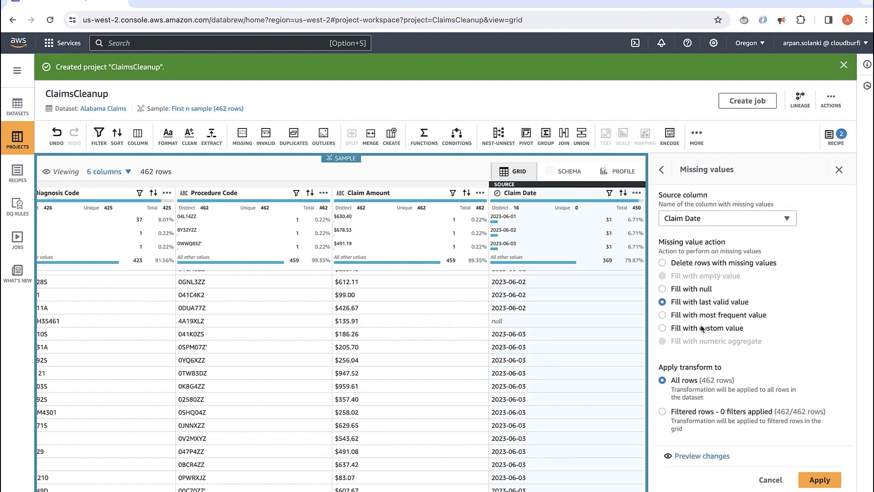
left_click(820, 479)
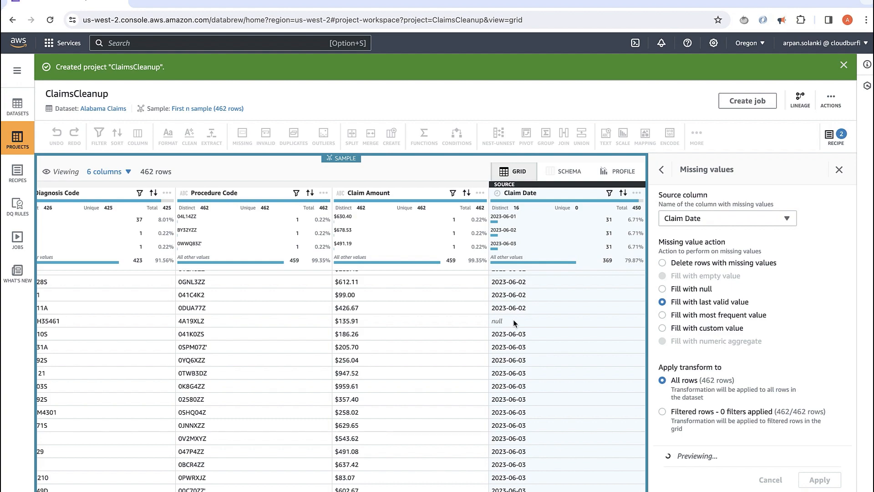
scroll(513, 320, "up", 5)
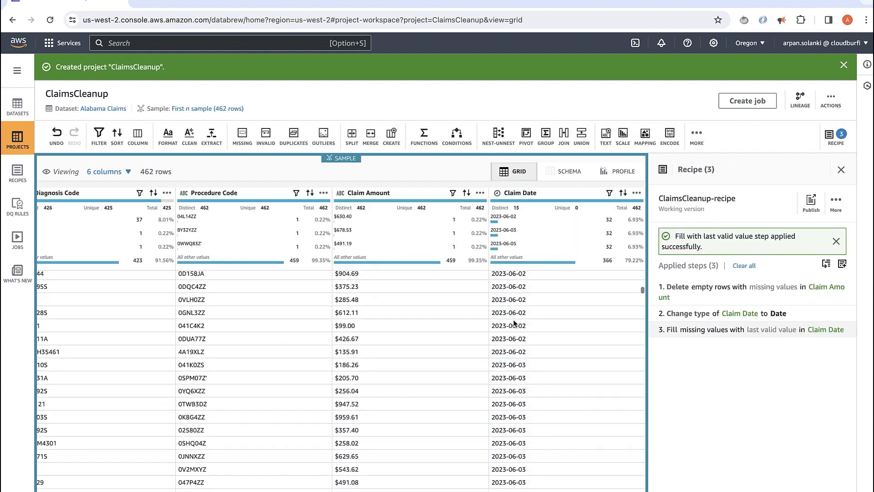
scroll(513, 323, "down", 15)
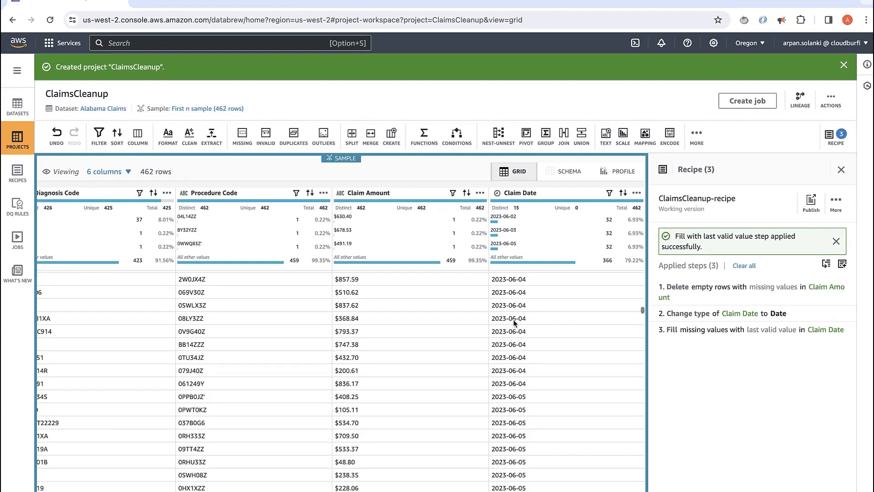
scroll(513, 322, "up", 15)
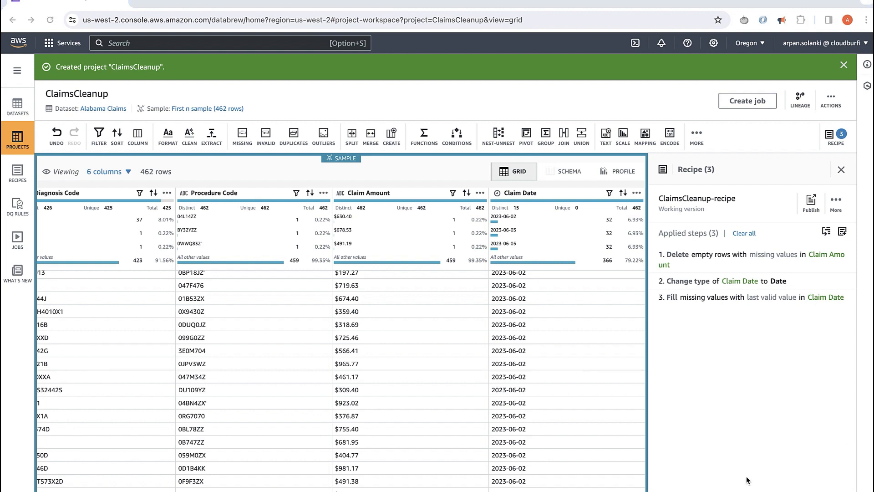
scroll(224, 292, "up", 2)
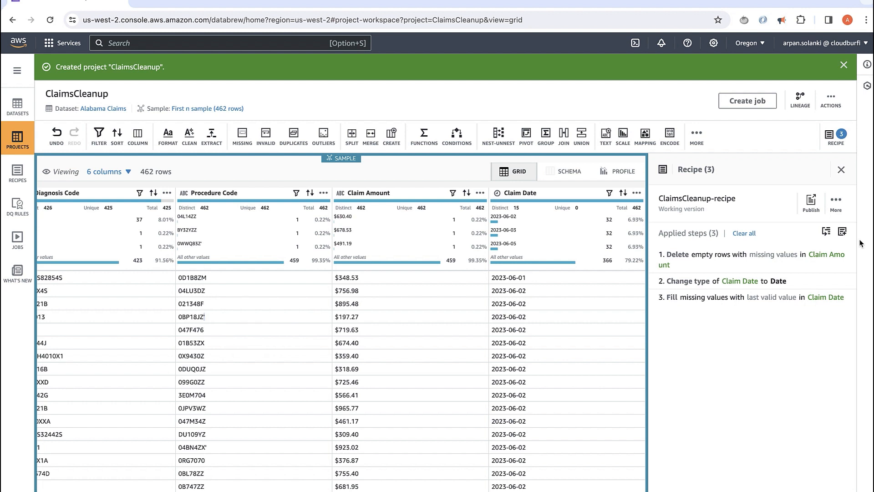
Step: Start a Remove quotation marks recipe step with Procedure Code as its source column
left_click(827, 230)
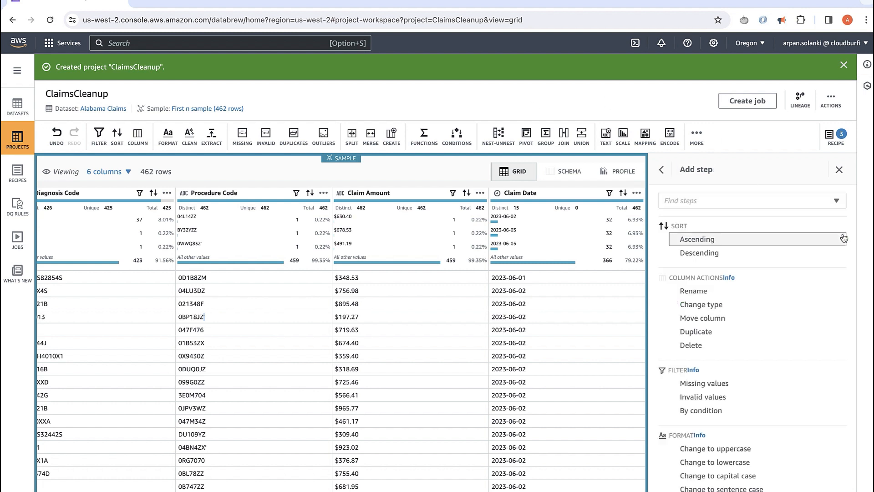
type("remove")
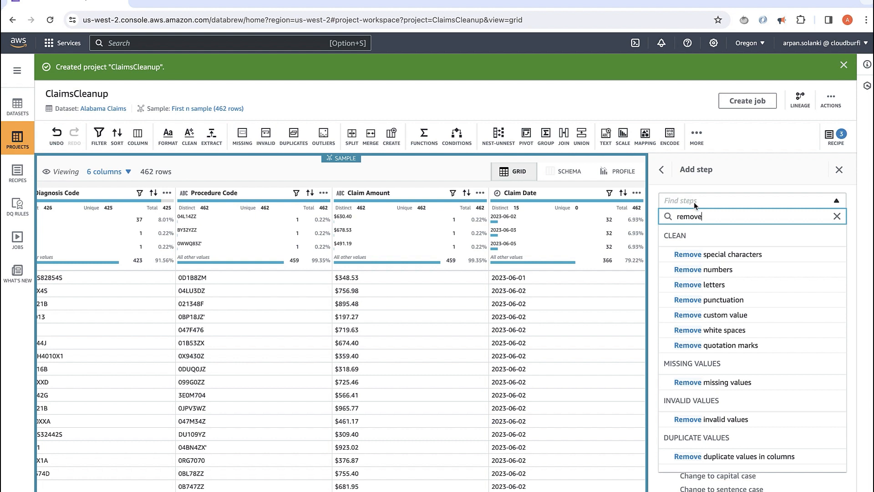
left_click(707, 345)
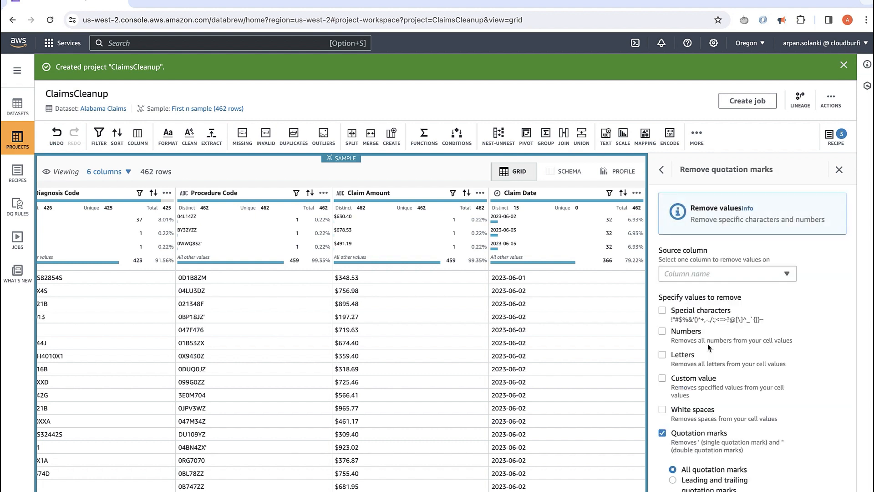
left_click(693, 271)
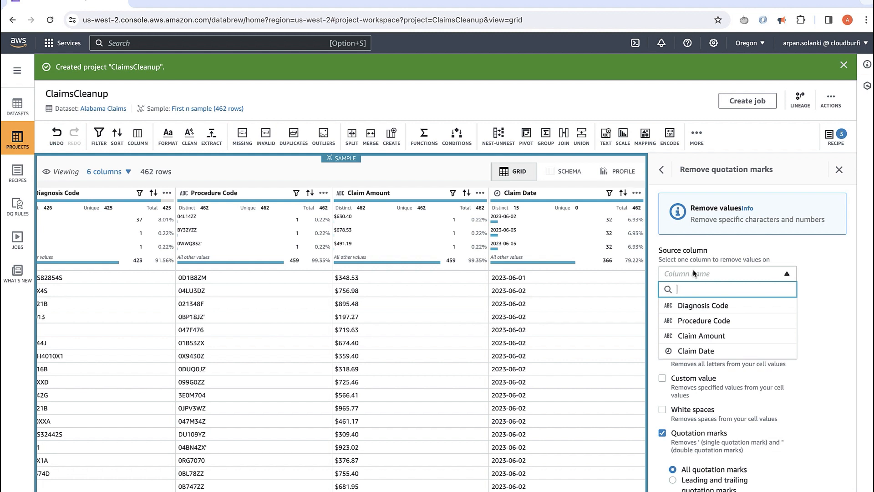
left_click(694, 320)
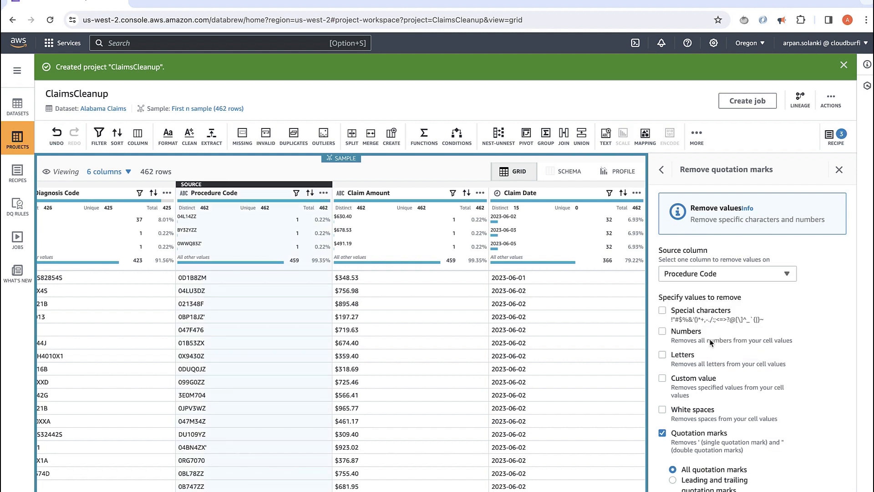
Step: Remove all quotation marks from Procedure Code, applied to all rows, and check the cleaned column
scroll(820, 343, "down", 3)
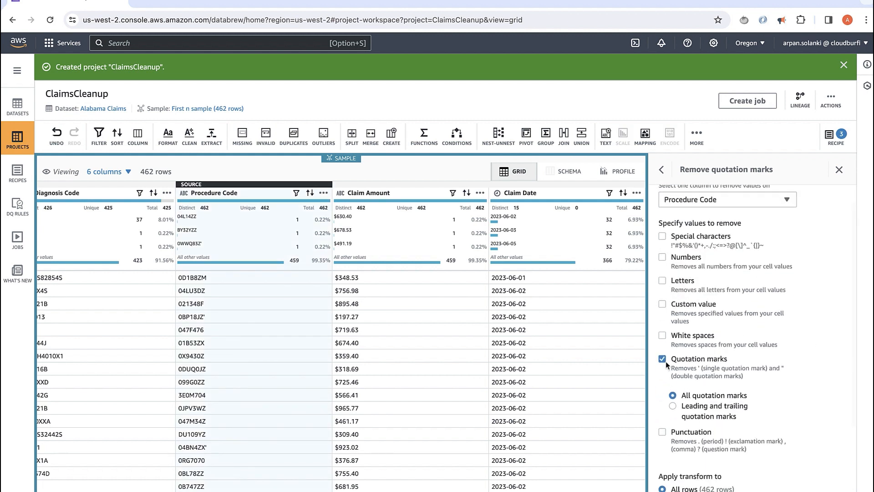
scroll(692, 362, "down", 4)
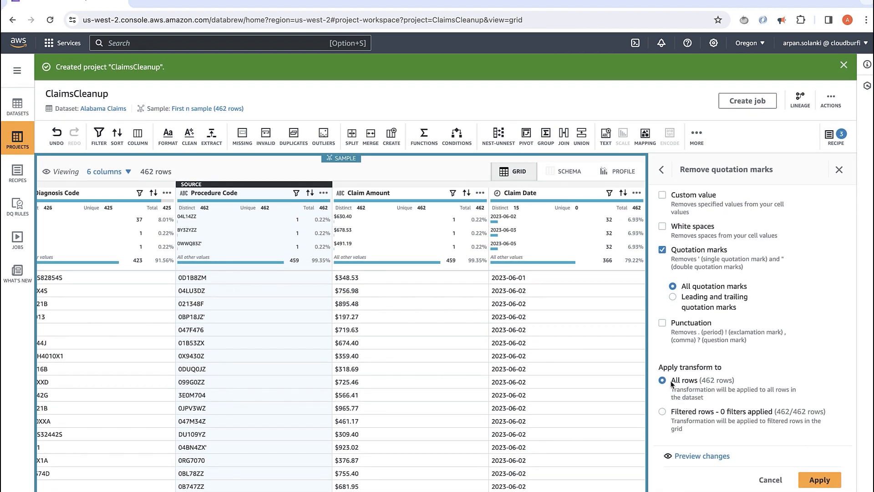
left_click(819, 480)
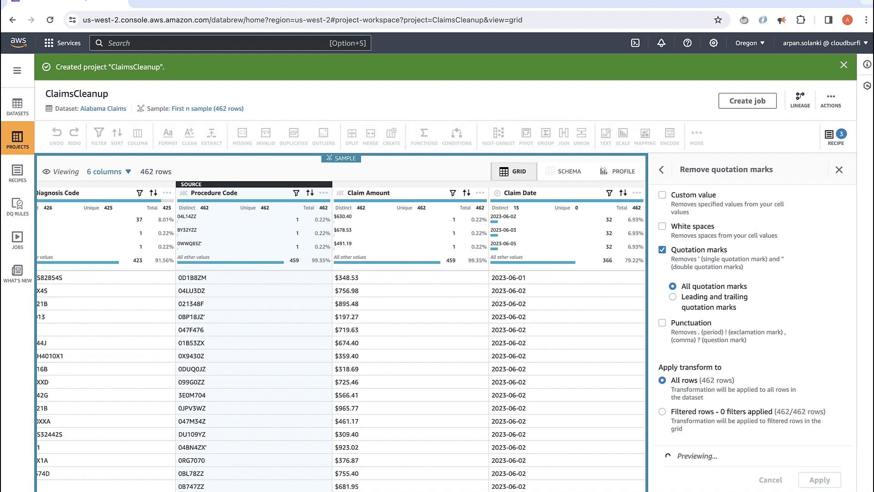
scroll(309, 375, "up", 5)
scroll(309, 371, "down", 6)
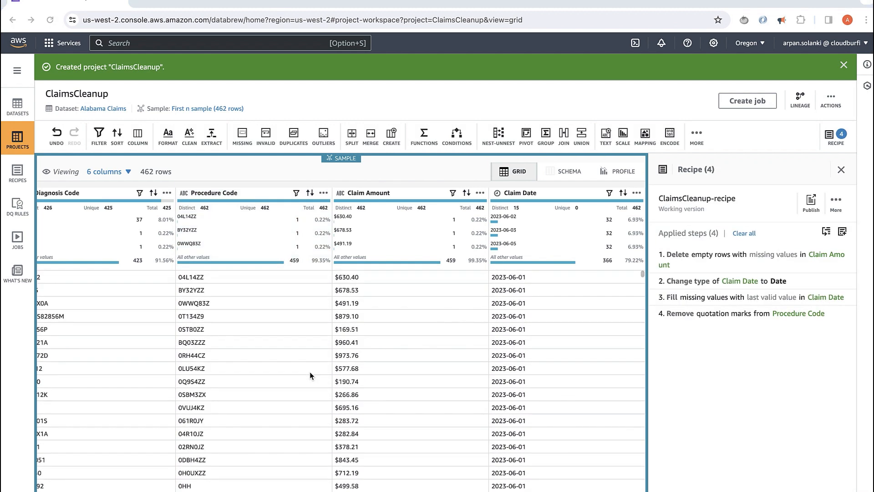
scroll(309, 373, "down", 8)
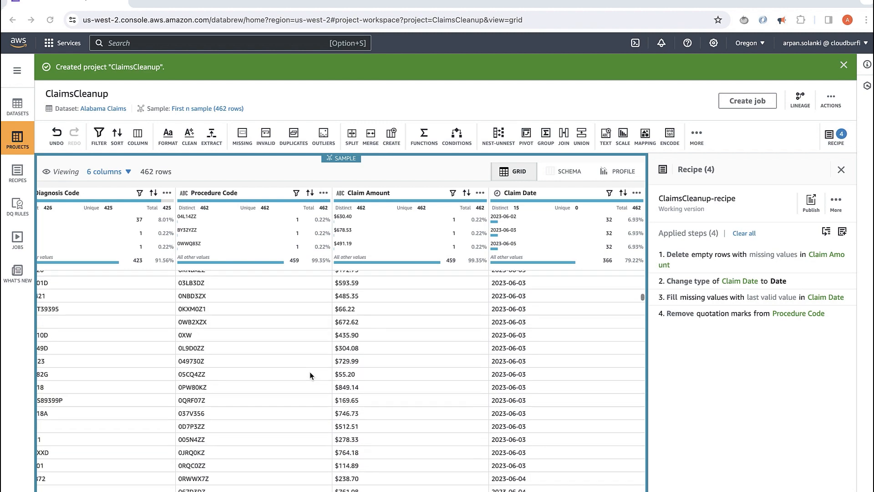
scroll(309, 372, "down", 1)
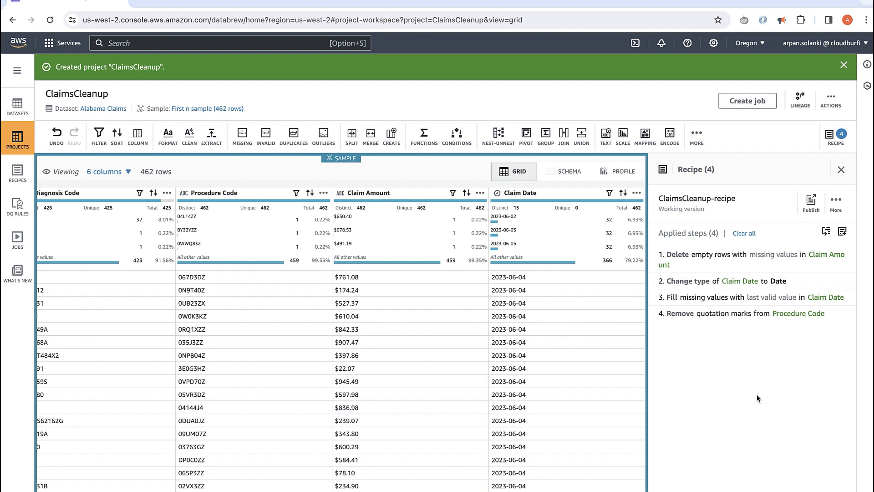
Step: Start a Remove special characters recipe step with Claim Amount as its source column
left_click(842, 231)
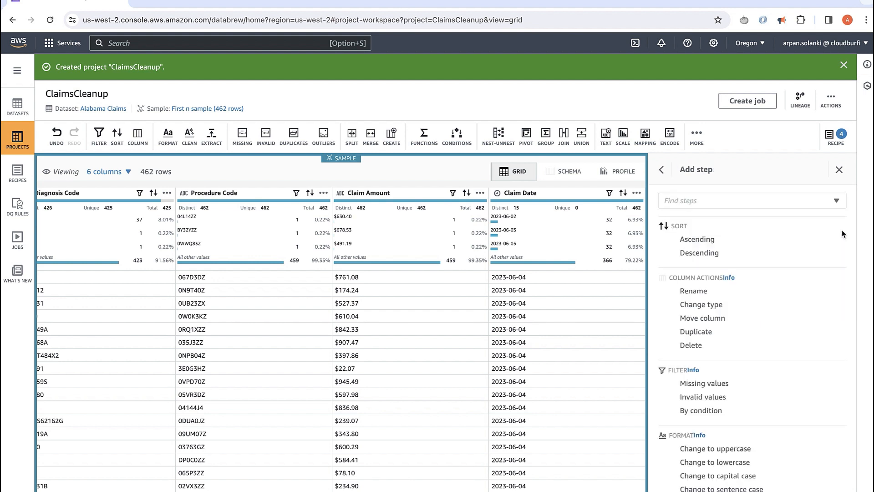
left_click(720, 202)
type("remove")
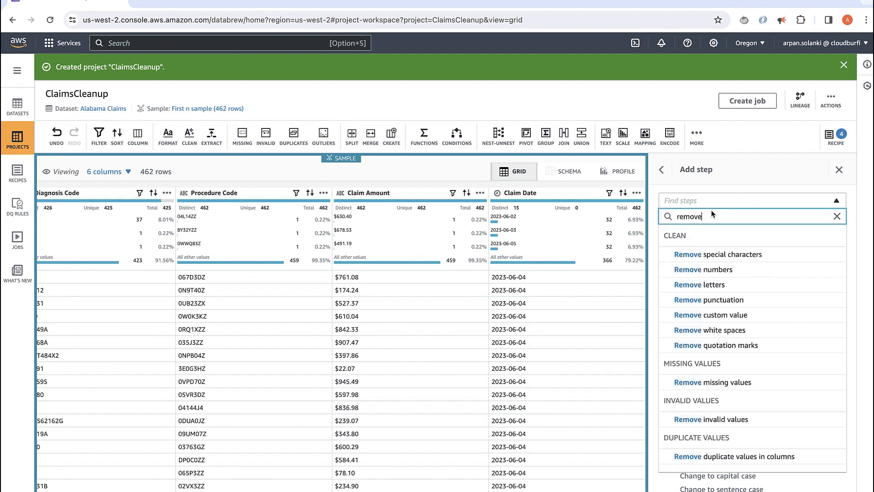
left_click(718, 253)
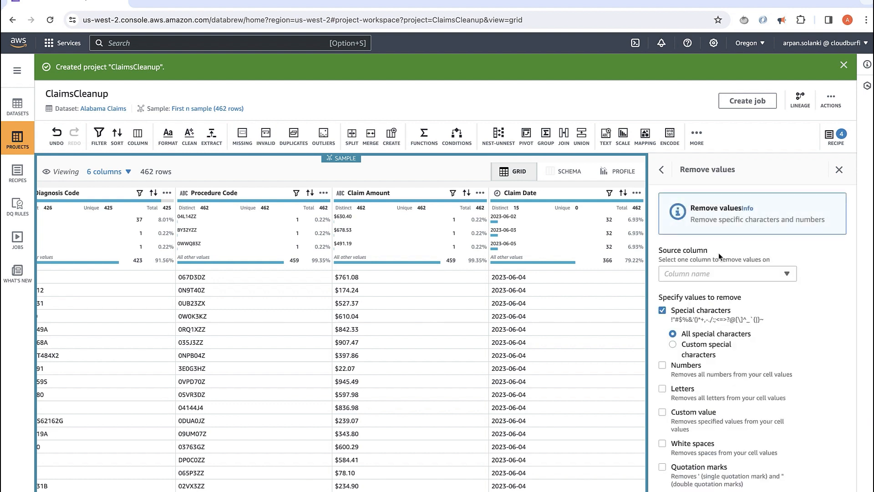
left_click(701, 273)
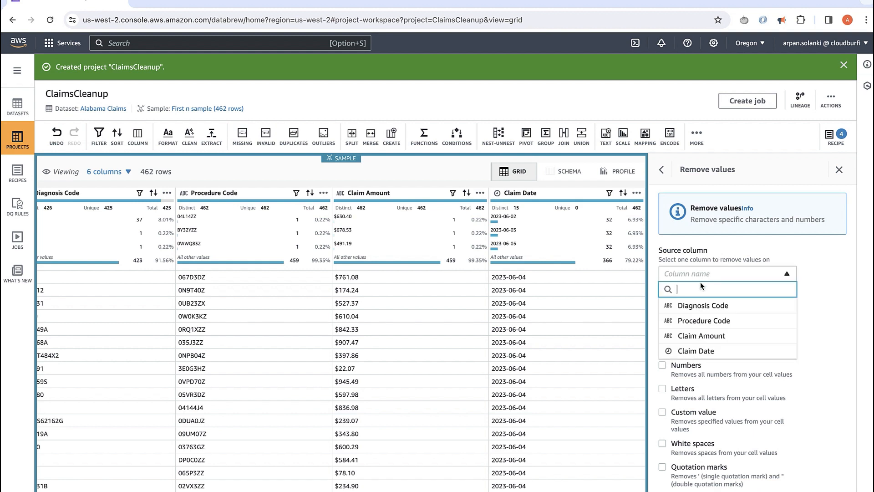
left_click(701, 337)
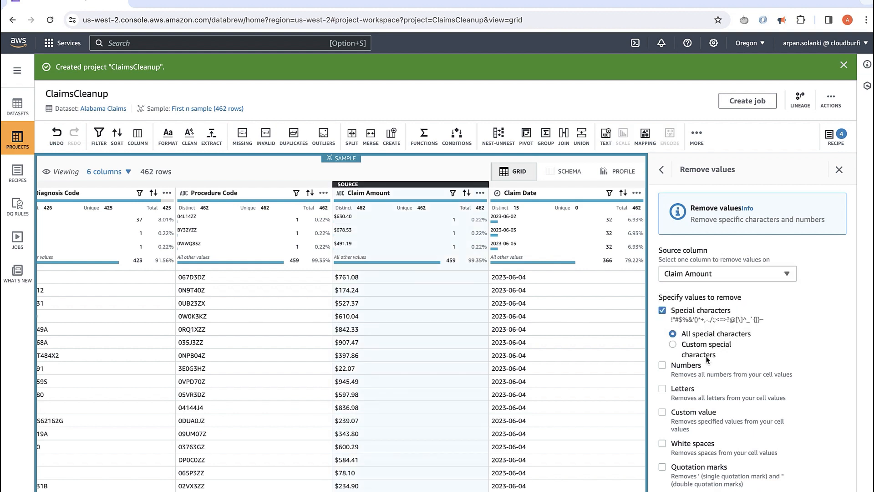
Step: Try removing all special characters from Claim Amount, applied to all rows, and check the column's values
scroll(840, 326, "down", 2)
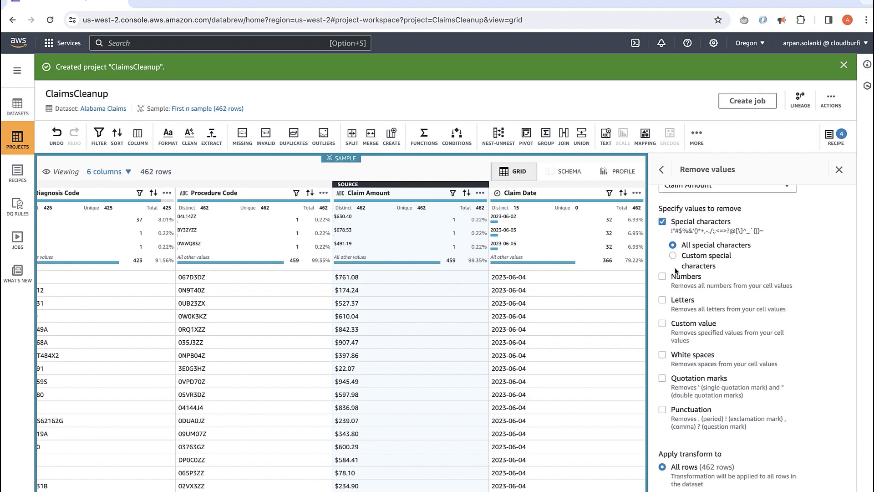
scroll(751, 287, "up", 1)
scroll(815, 287, "down", 3)
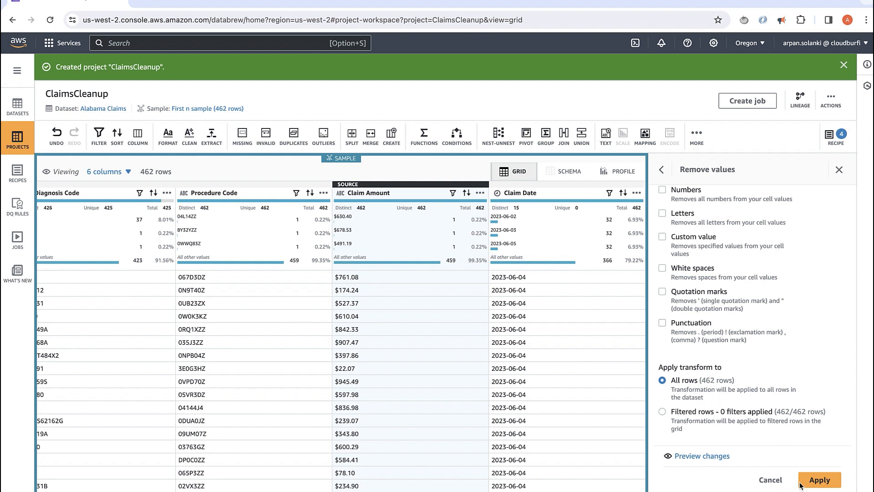
left_click(819, 479)
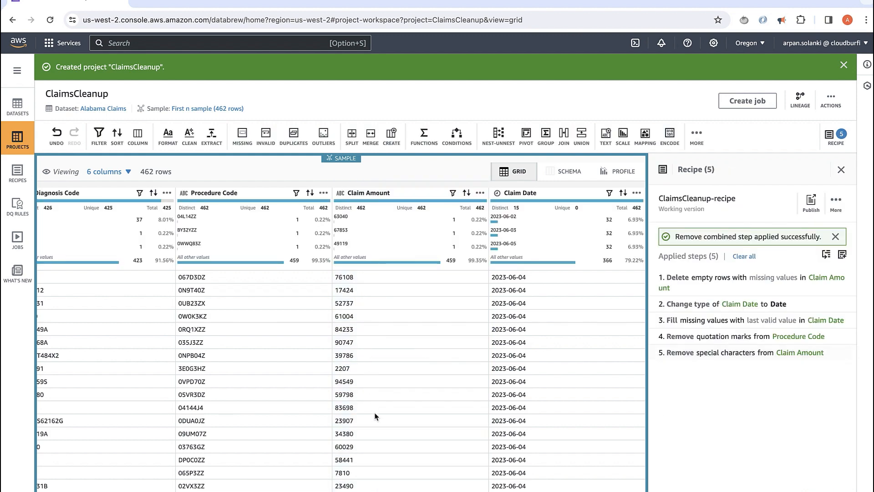
scroll(374, 413, "down", 10)
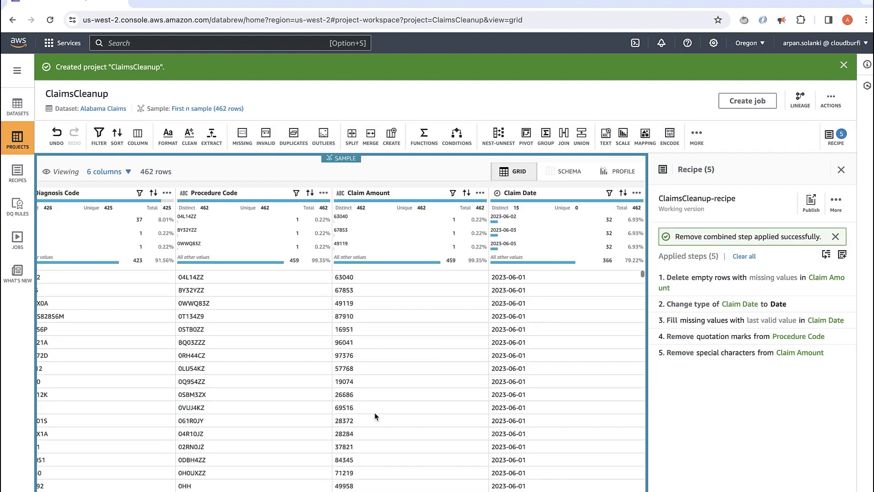
scroll(375, 416, "up", 5)
scroll(375, 415, "down", 10)
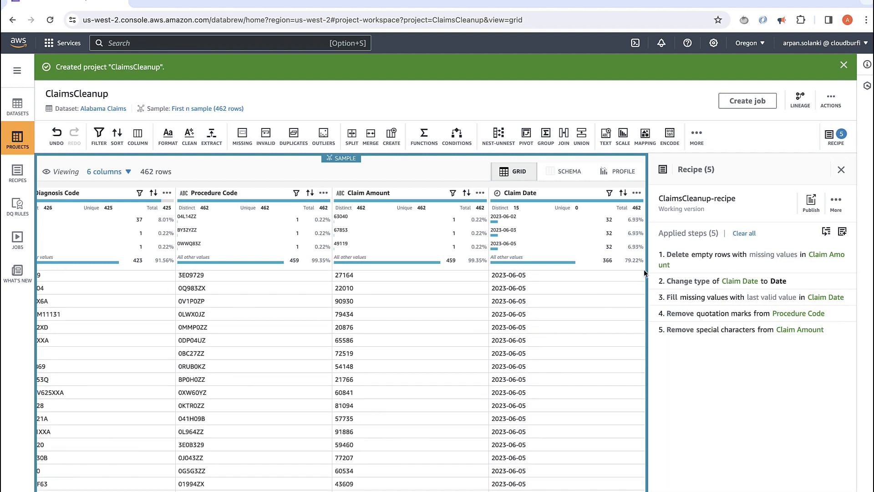
Step: Delete the recipe step that removes special characters from Claim Amount and check the column's original values
mouse_move(698, 323)
double_click(346, 316)
left_click(836, 329)
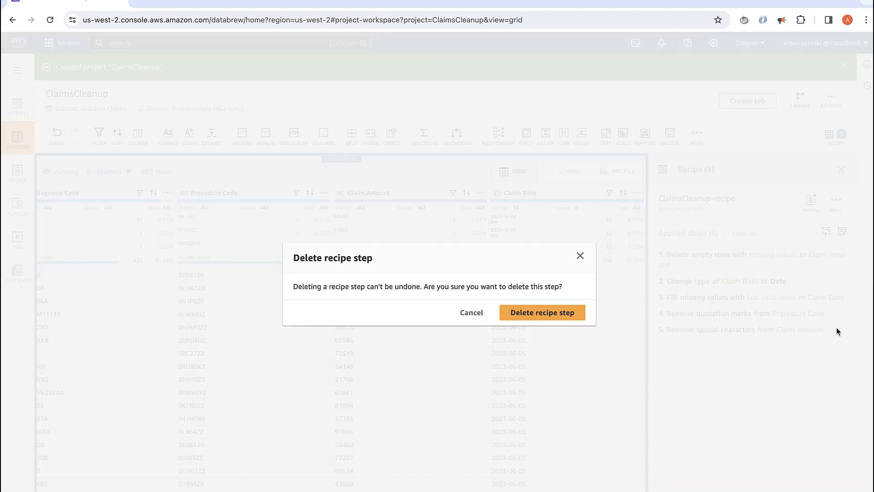
left_click(550, 312)
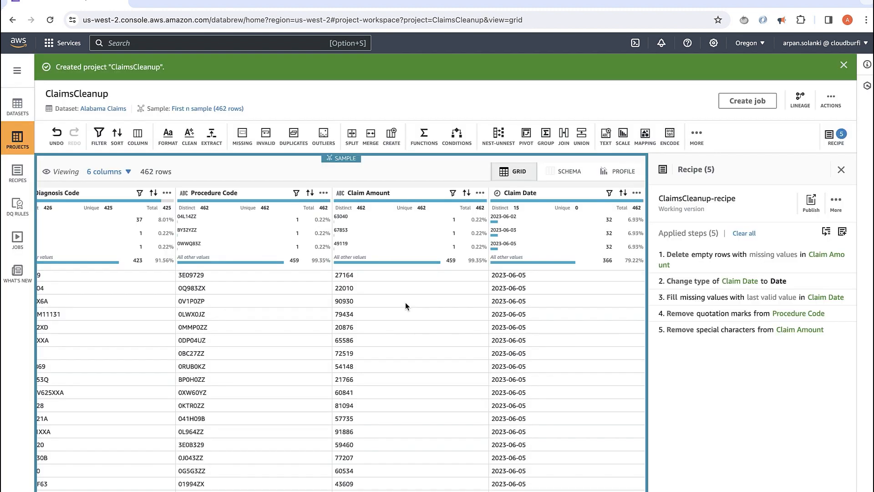
scroll(405, 306, "up", 1)
scroll(362, 302, "up", 2)
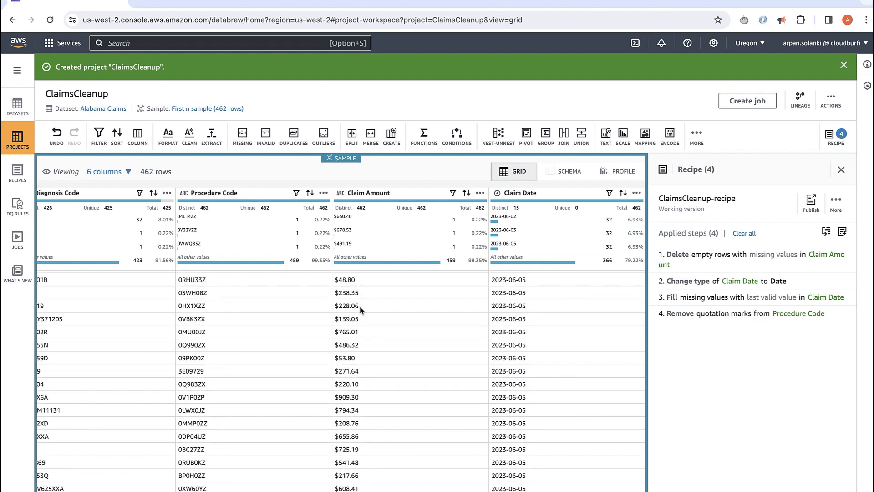
left_click_drag(337, 305, 366, 308)
left_click(350, 305)
Step: Add another Remove special characters recipe step, choosing Claim Amount as the source column
left_click(842, 232)
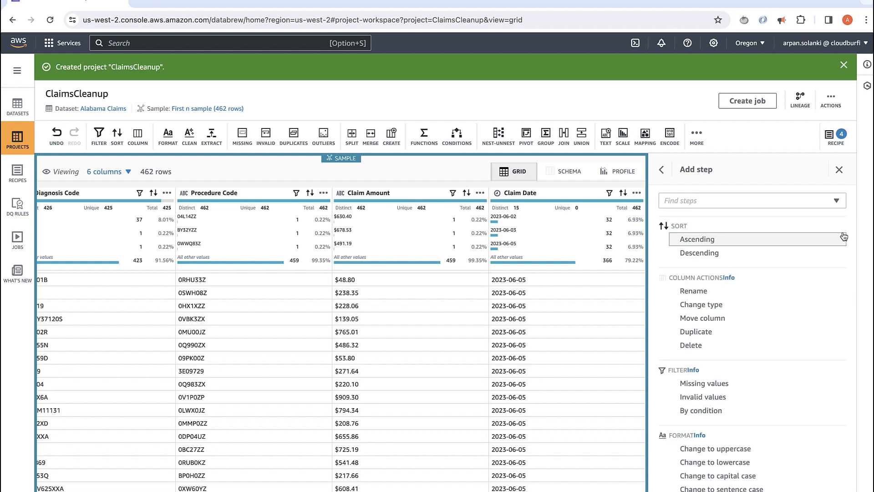
left_click(680, 201)
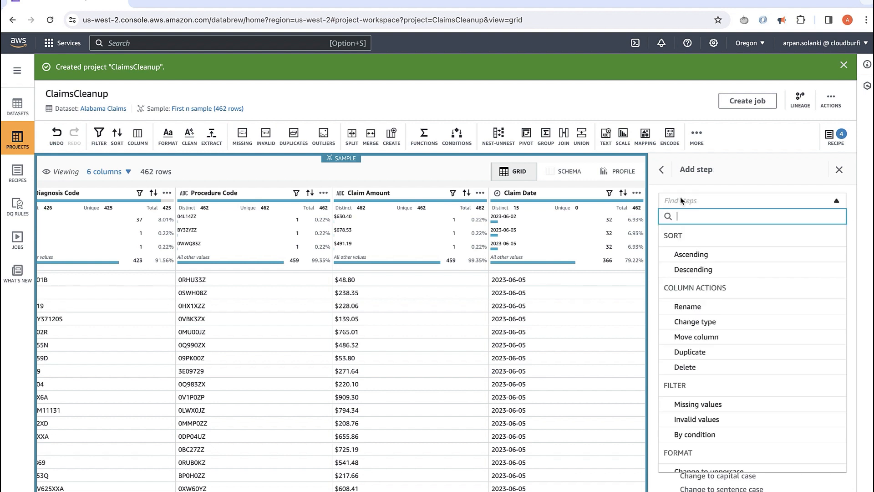
type("remove")
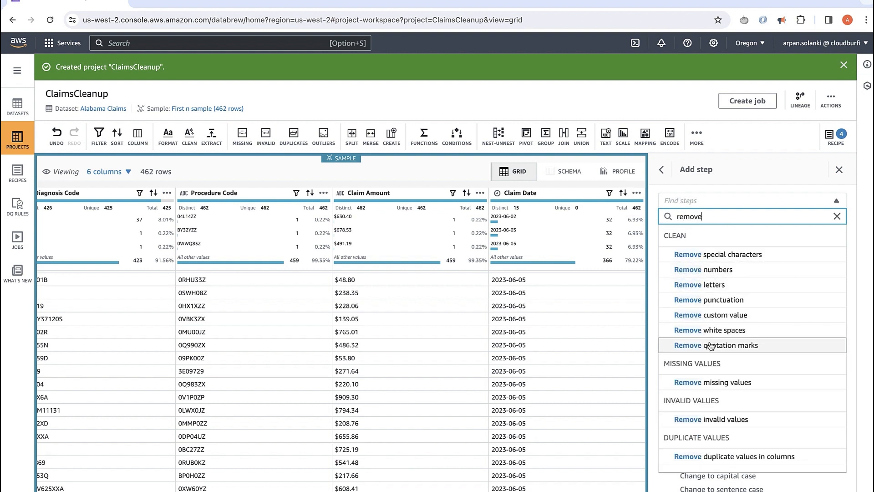
left_click(715, 254)
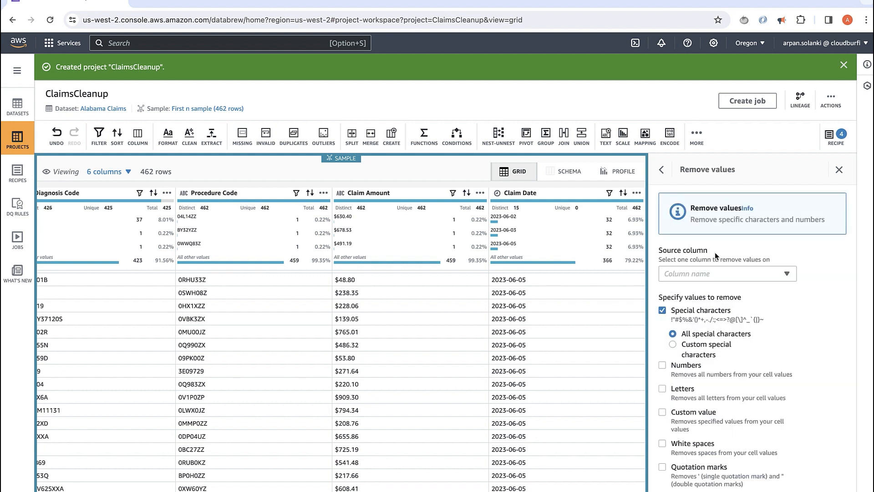
left_click(708, 273)
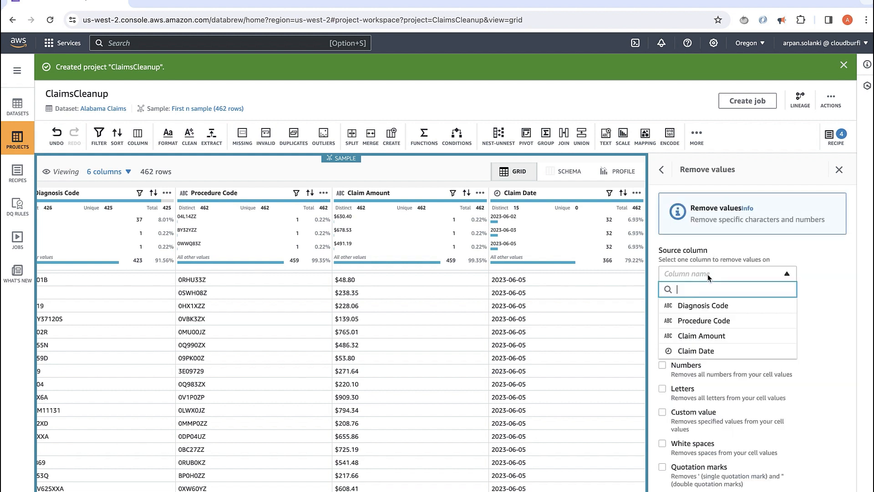
left_click(699, 336)
Step: Remove only the custom special character $ from Claim Amount, applied to all rows, and check the column
scroll(815, 357, "down", 1)
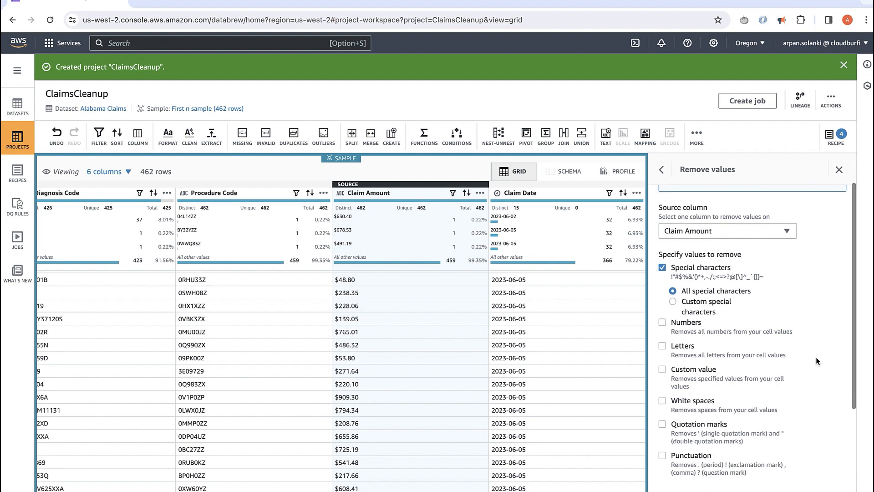
left_click(673, 302)
left_click(686, 346)
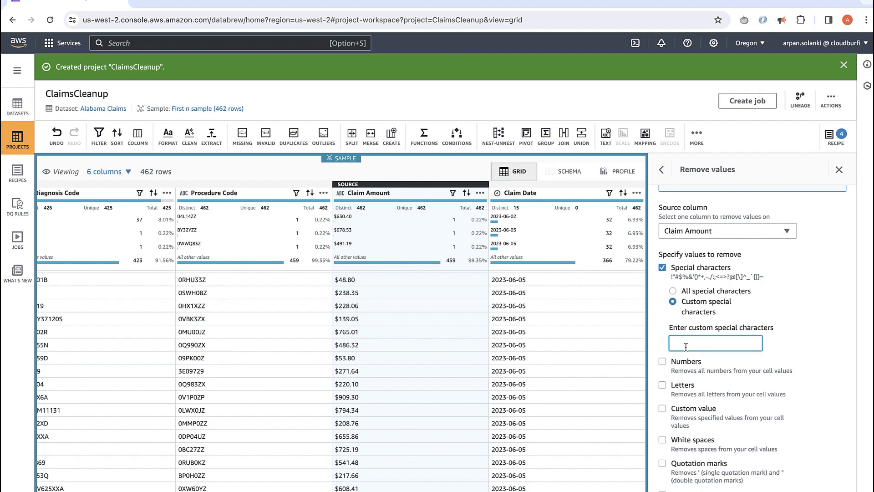
type("$")
scroll(812, 334, "down", 5)
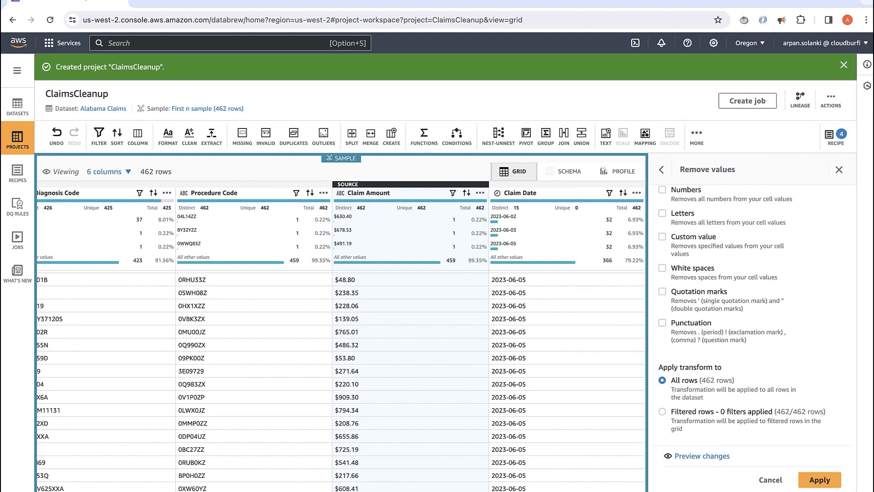
left_click(817, 482)
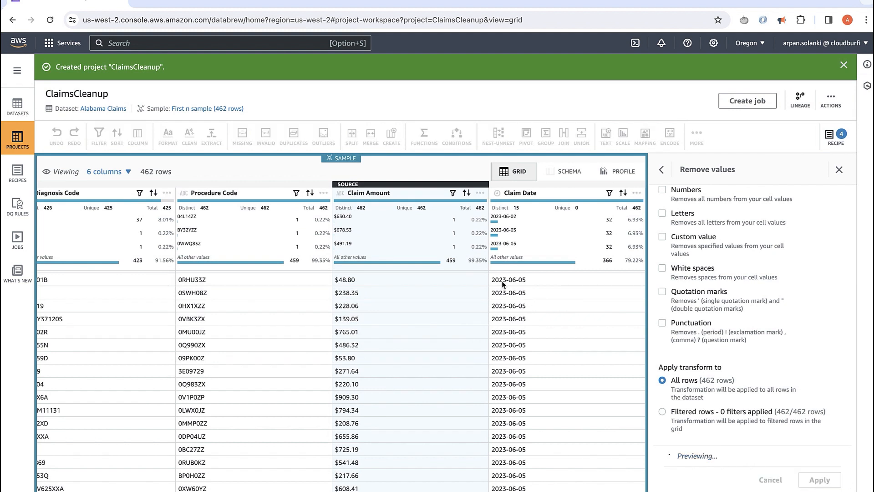
scroll(360, 316, "up", 1)
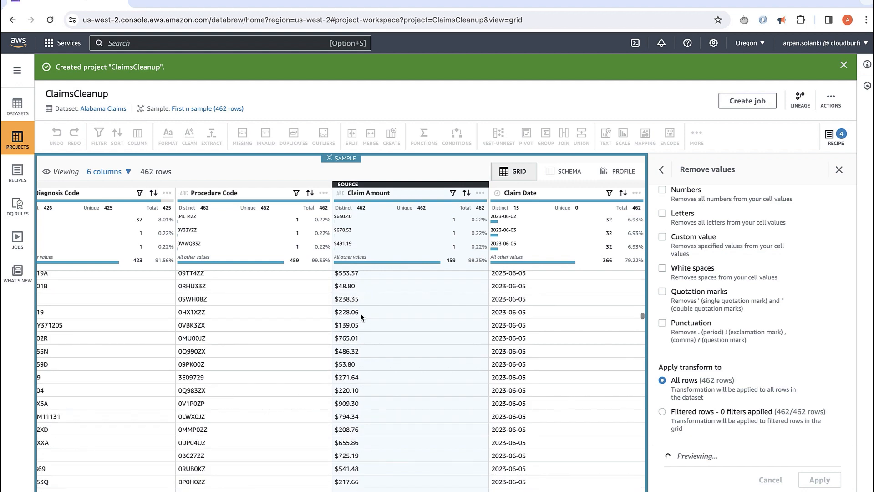
scroll(360, 317, "up", 3)
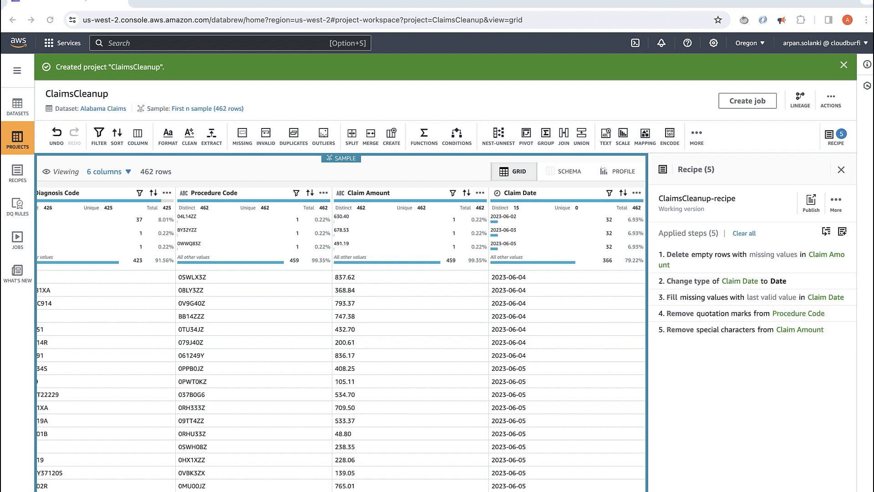
Step: Start a Change type recipe step with Claim Amount as its source column
left_click(844, 232)
left_click(841, 234)
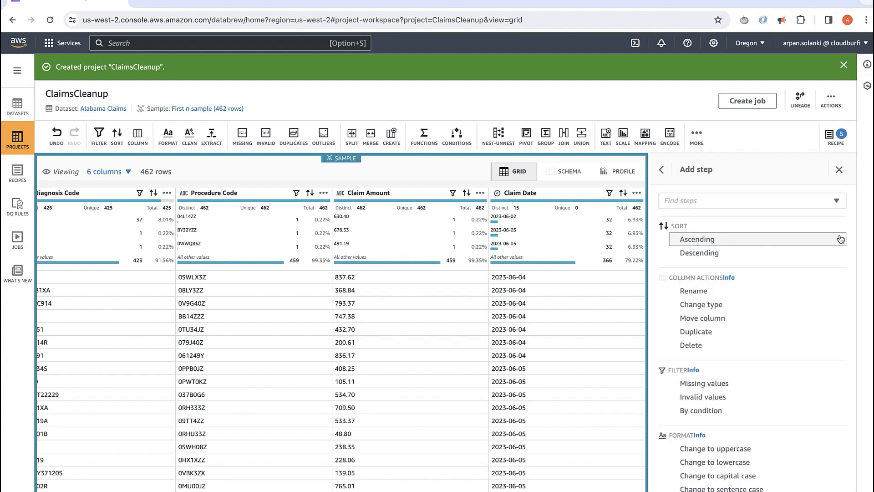
left_click(681, 202)
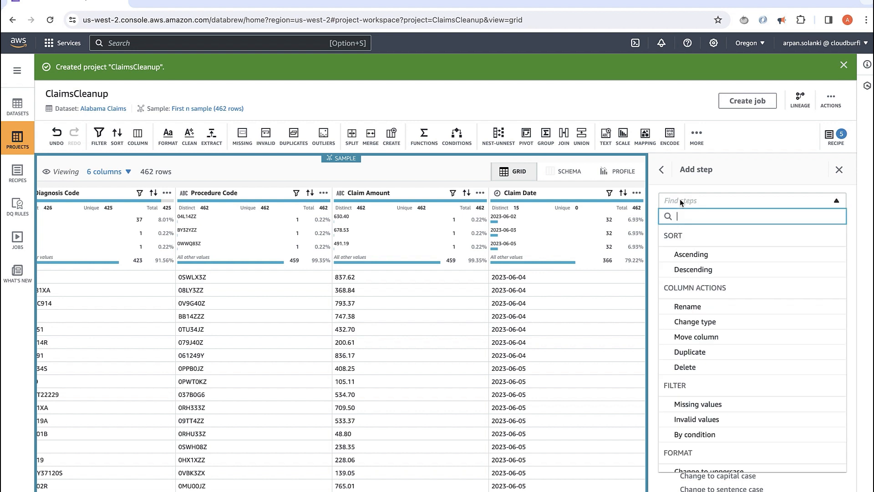
type("change")
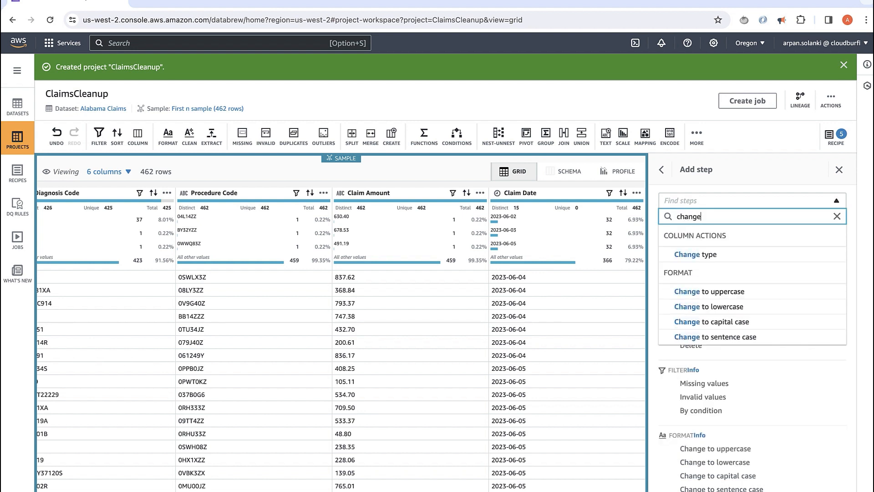
left_click(695, 251)
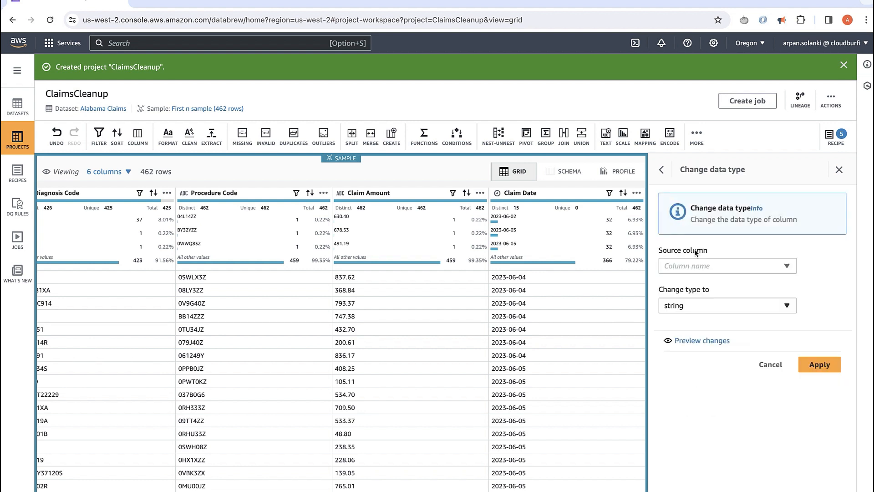
left_click(699, 265)
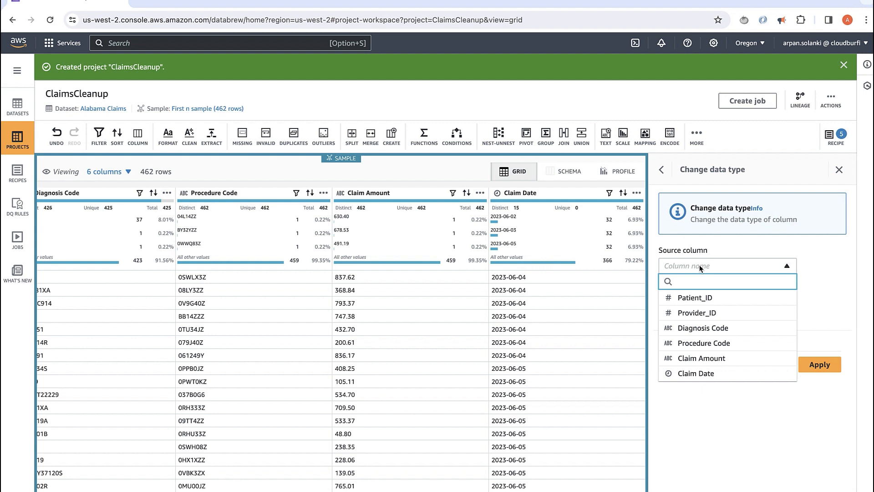
left_click(699, 359)
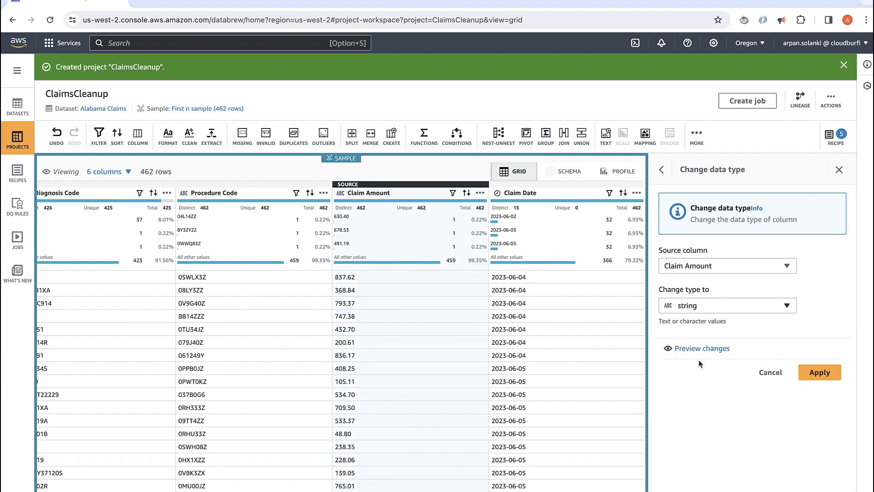
Step: Change the Claim Amount data type to double, apply it, and look over the dataset's columns
left_click(707, 305)
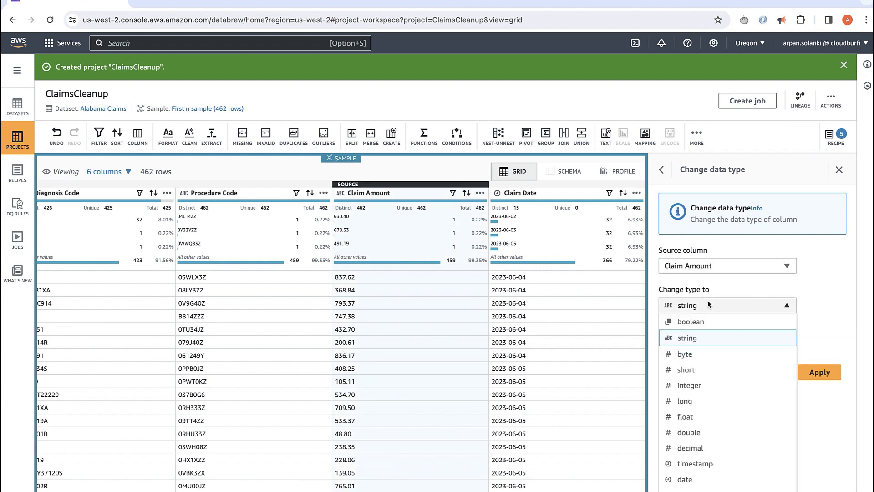
left_click(693, 432)
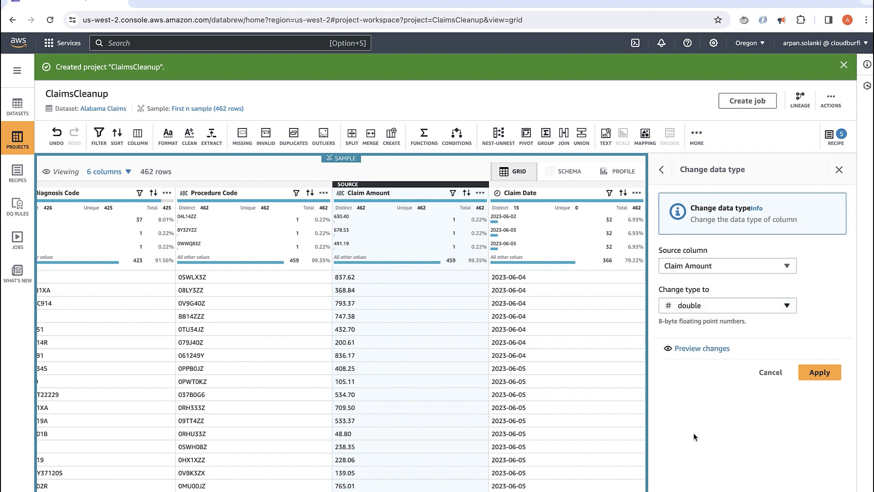
left_click(819, 374)
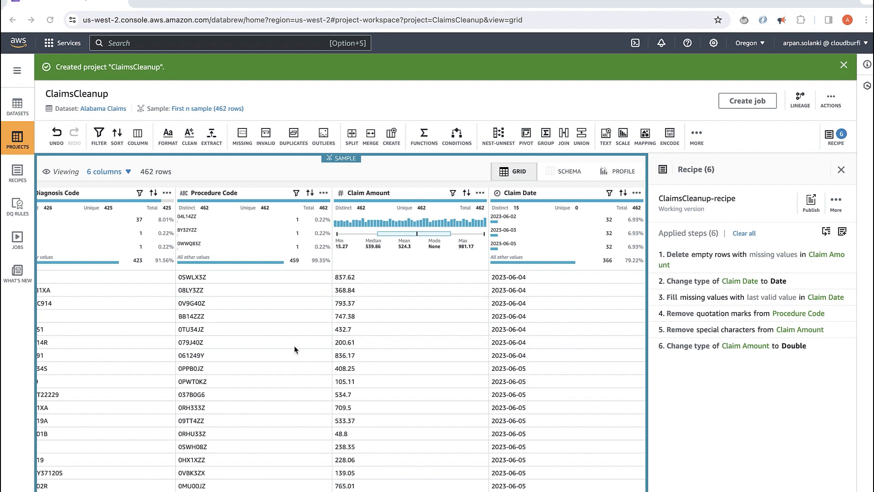
scroll(235, 358, "left", 10)
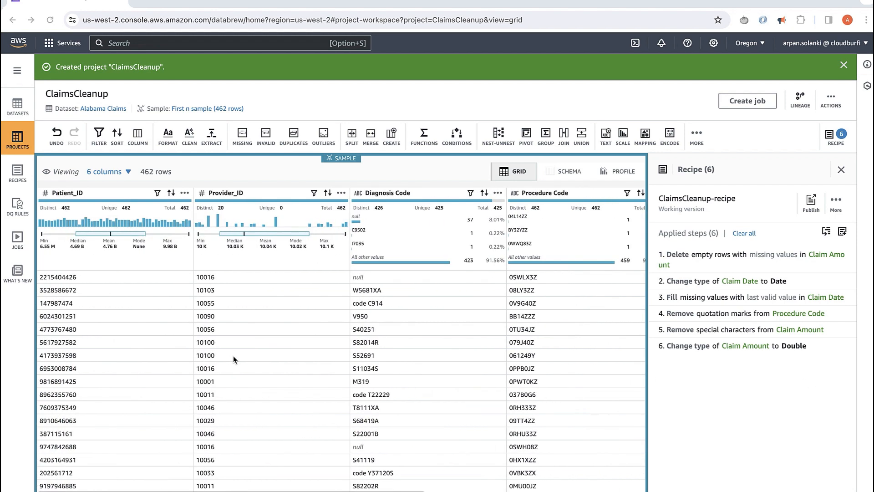
scroll(233, 359, "right", 8)
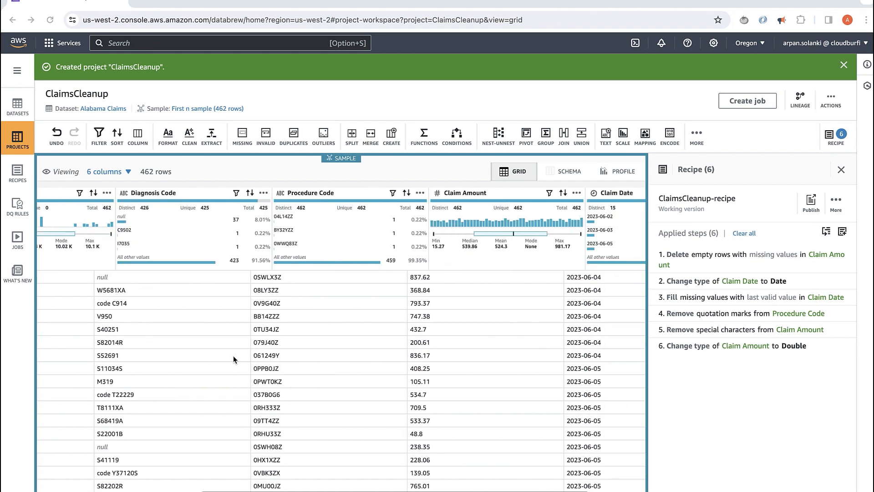
Step: Start a Replace value or pattern recipe step with Diagnosis Code as its source column
scroll(233, 359, "left", 2)
scroll(276, 375, "down", 3)
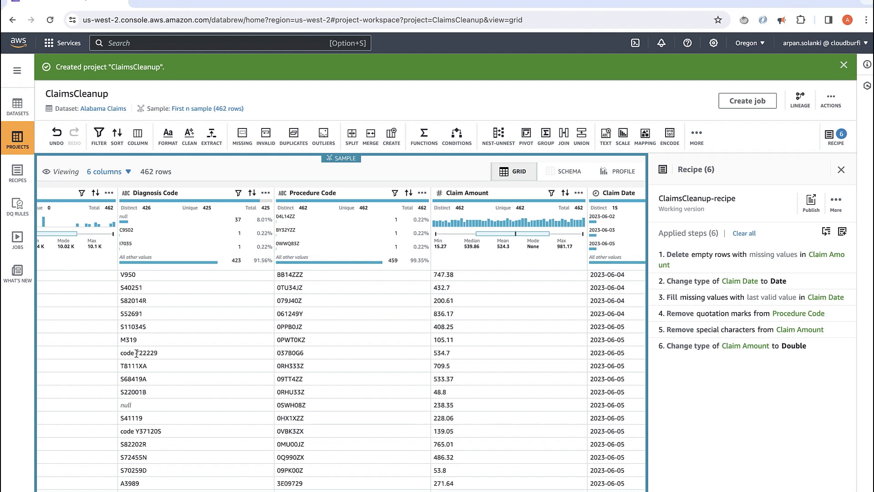
left_click_drag(137, 353, 121, 354)
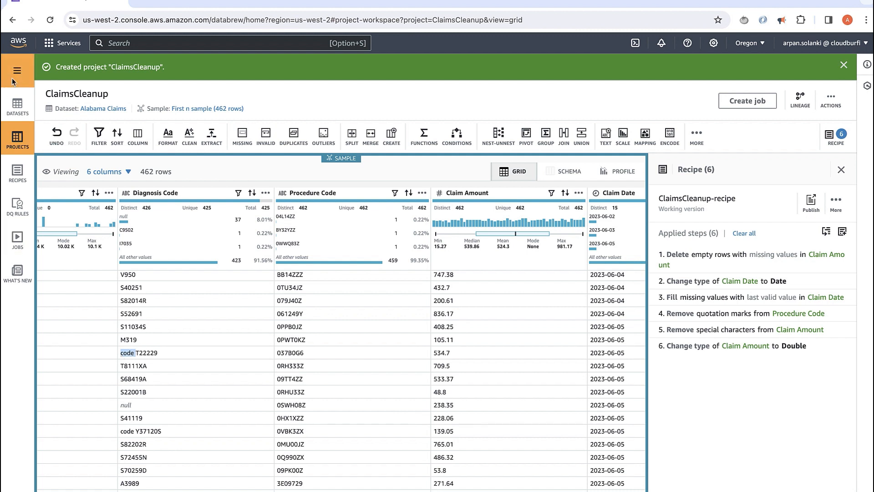
left_click(842, 231)
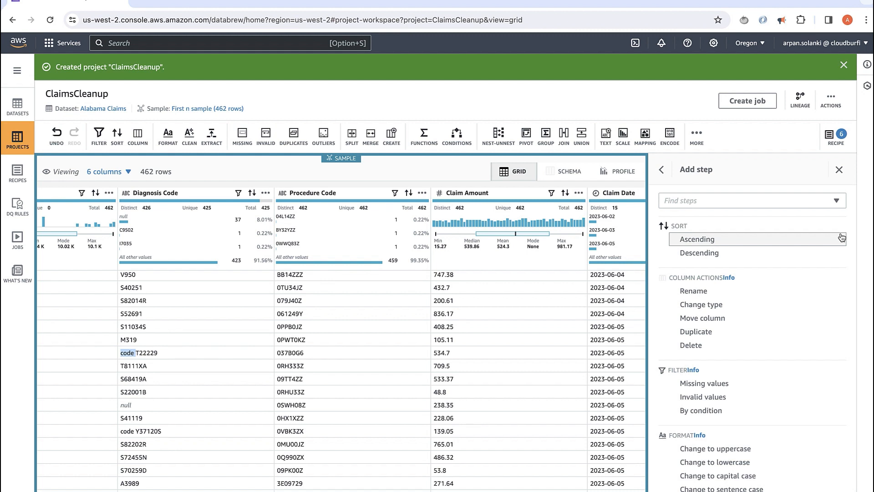
left_click(707, 203)
type("repl")
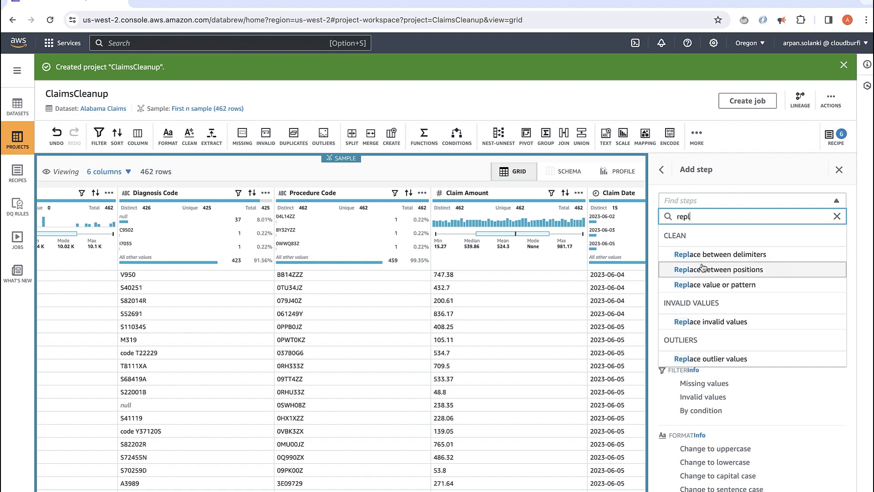
left_click(704, 284)
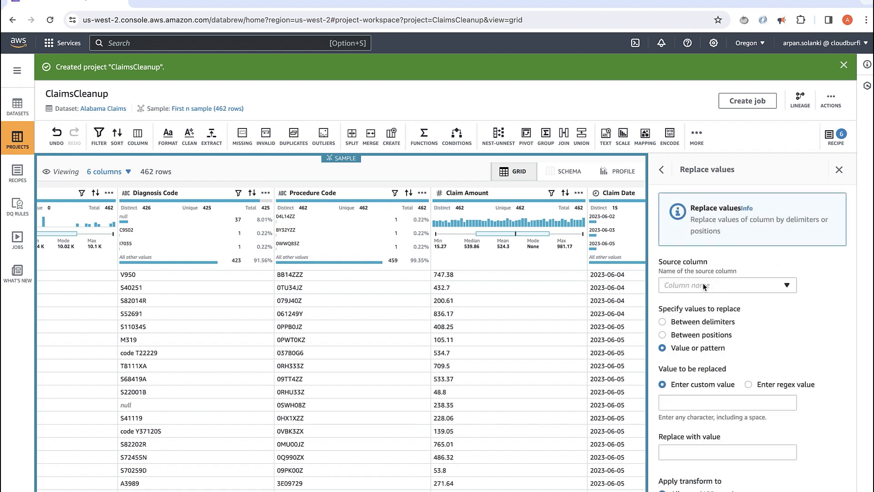
left_click(711, 286)
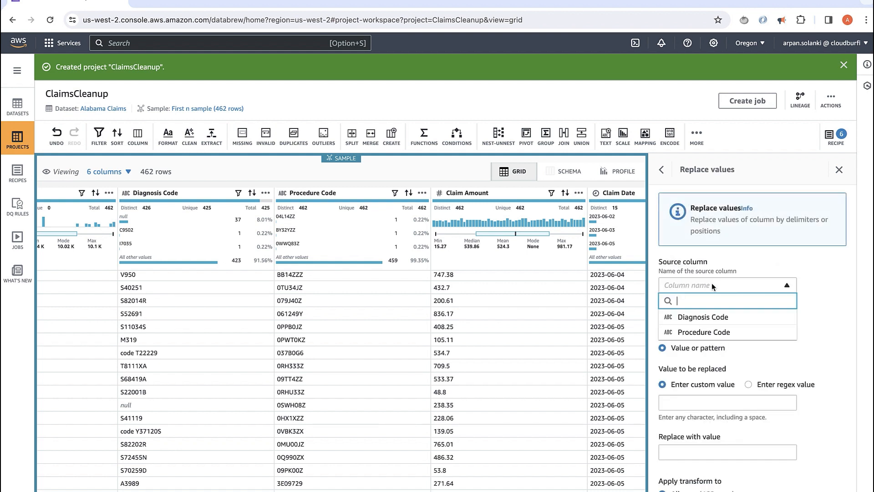
type("di")
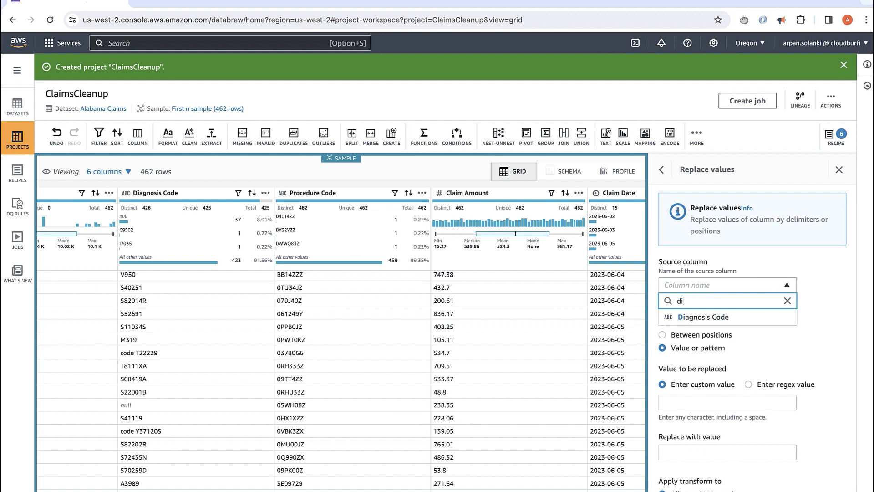
left_click(713, 317)
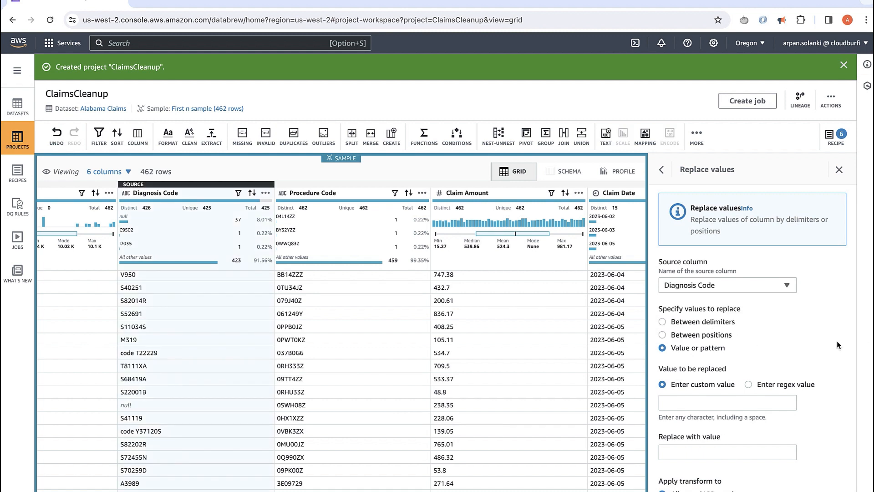
Step: Replace the custom value "code " (with trailing space) with nothing in all rows of Diagnosis Code, apply it, and check the column
left_click(679, 402)
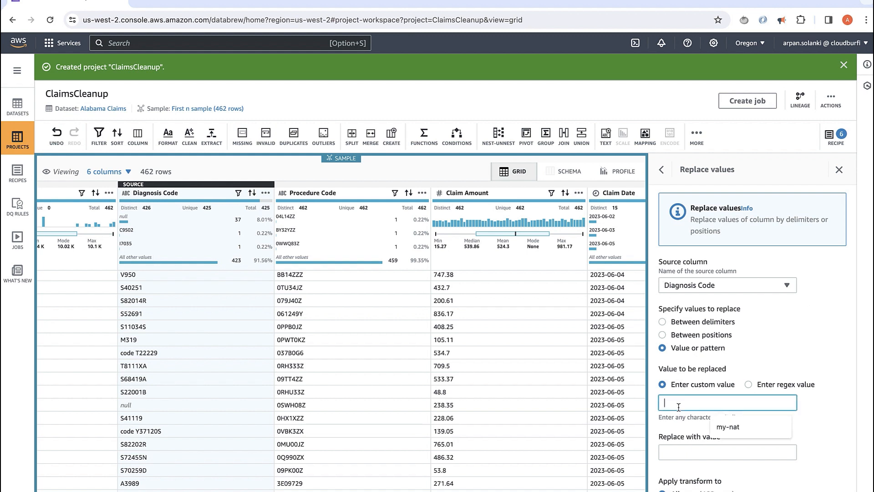
type("code")
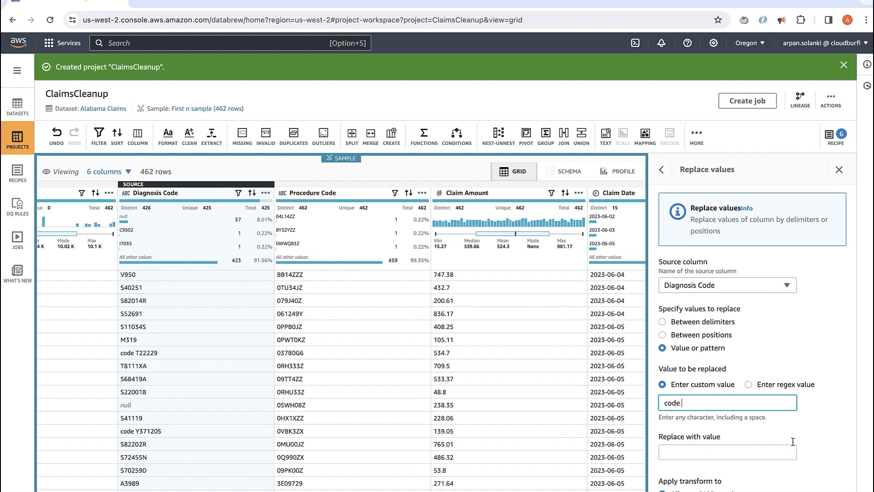
left_click(825, 433)
scroll(825, 433, "down", 1)
left_click(708, 351)
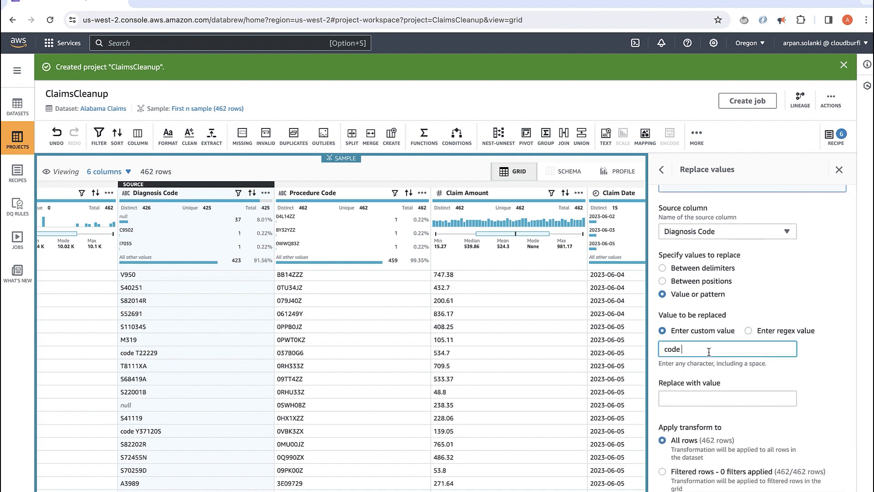
scroll(839, 405, "down", 1)
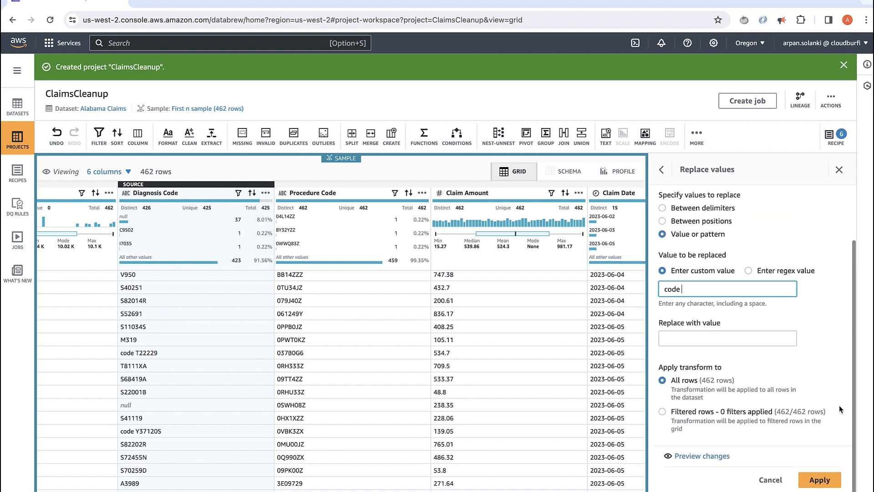
left_click(818, 483)
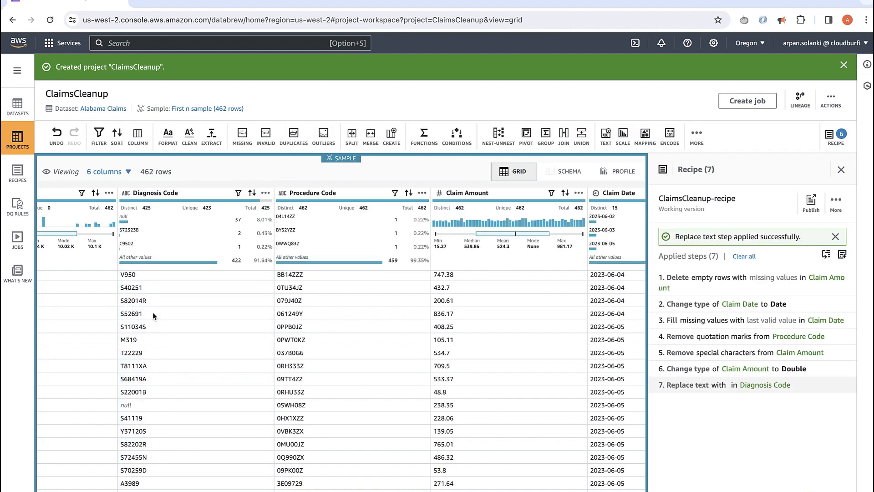
scroll(152, 312, "up", 5)
scroll(152, 312, "up", 10)
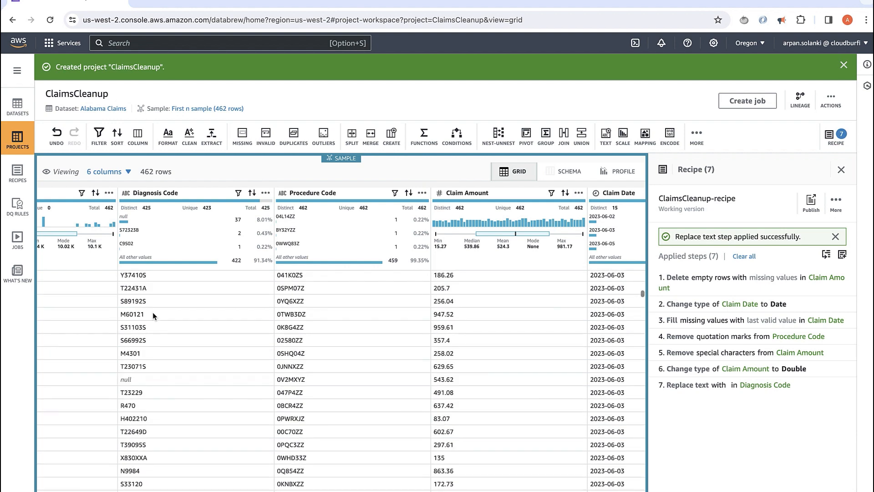
scroll(152, 312, "up", 3)
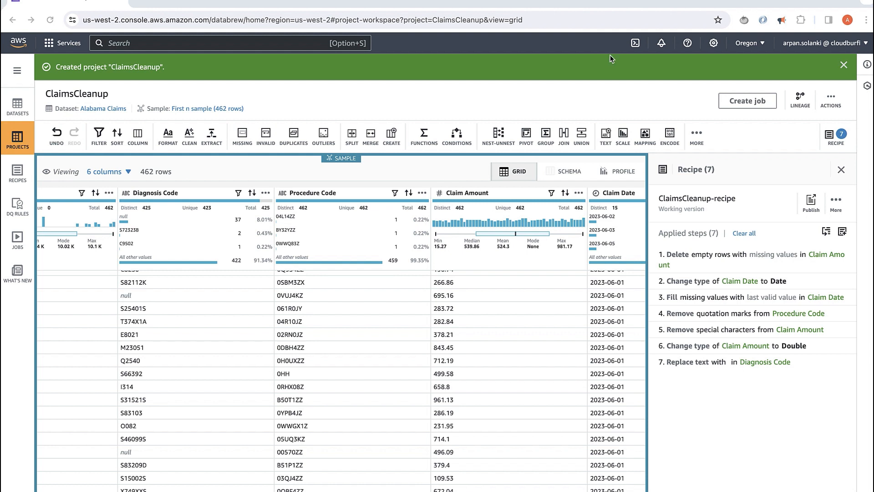
Step: Publish the ClaimsCleanup recipe with the version description "Version 1"
left_click(811, 201)
left_click(332, 257)
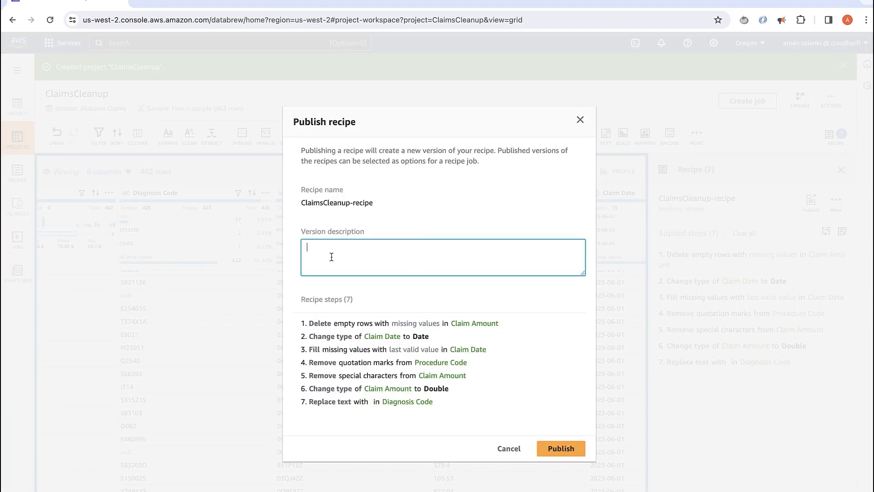
type("Version 1")
left_click(560, 449)
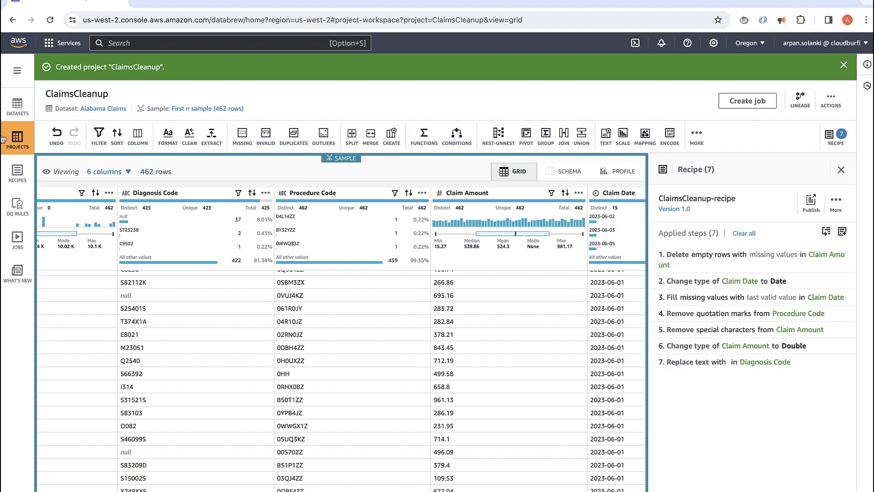
Step: Check the published recipes list, then examine the details and preview of the Alabama Claims dataset
left_click(23, 177)
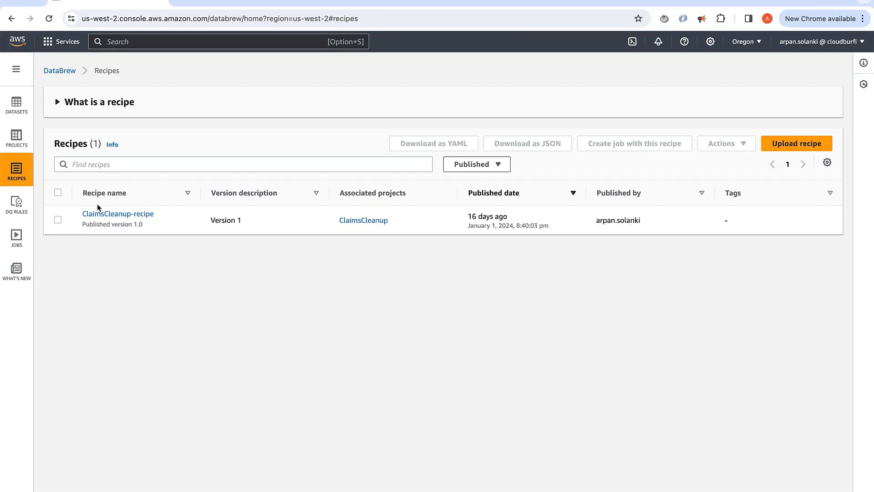
left_click(17, 105)
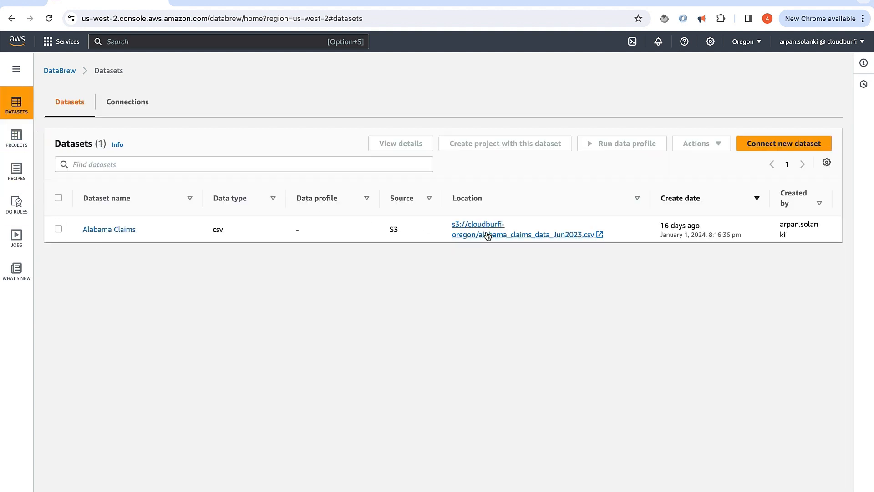
left_click(111, 230)
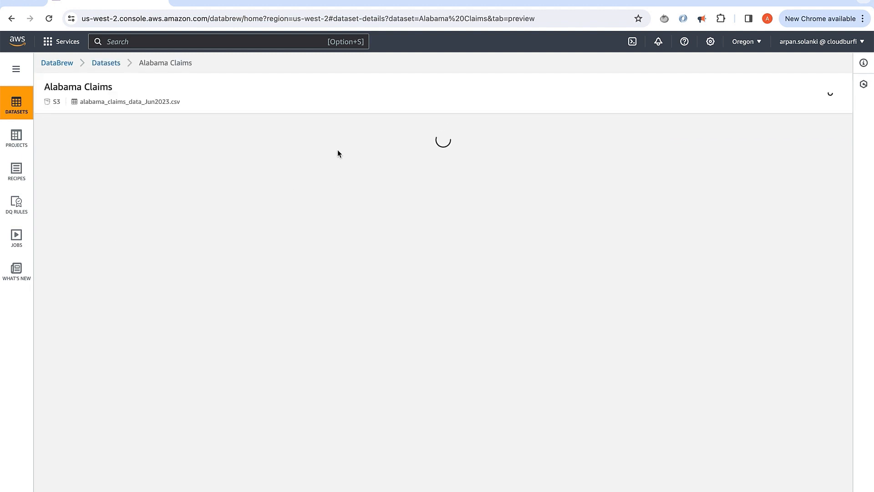
scroll(372, 271, "down", 3)
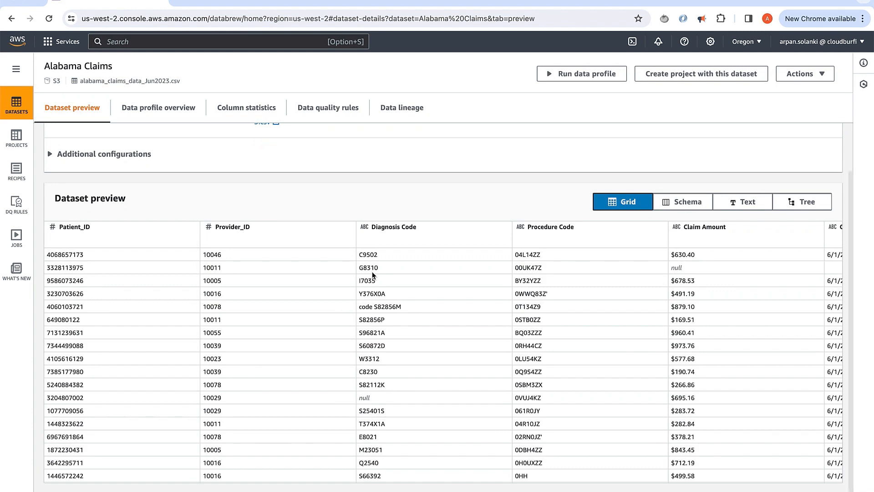
scroll(372, 275, "up", 3)
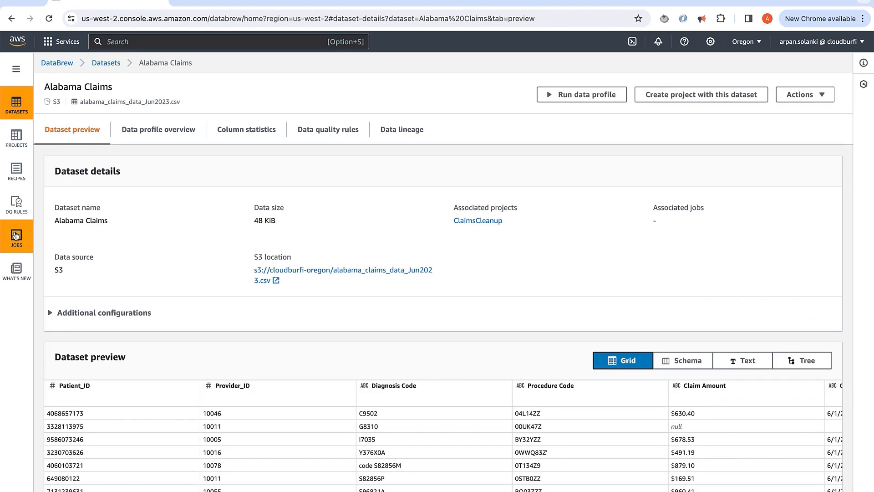
Step: Start creating a DataBrew job and name it alabama-claims-job
left_click(16, 235)
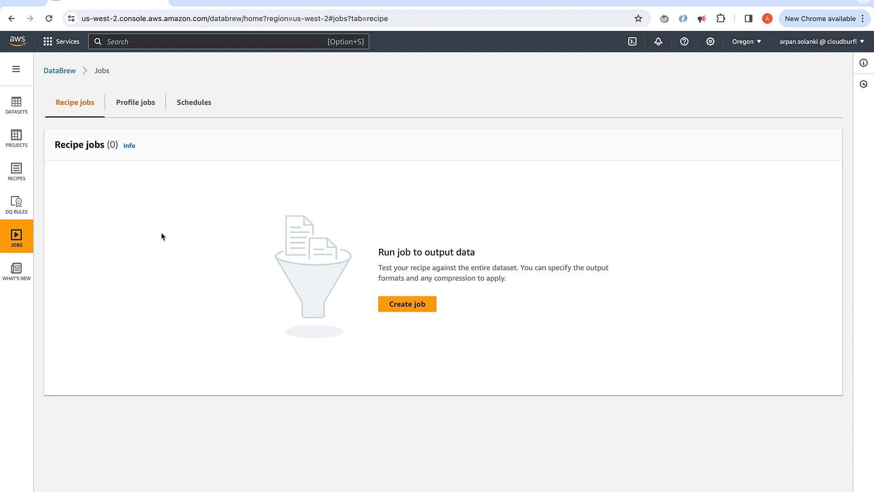
left_click(402, 304)
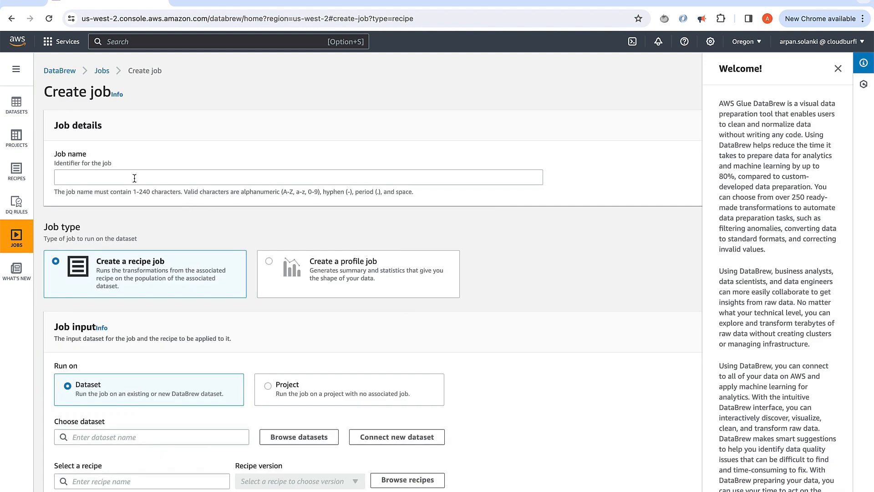
left_click(135, 177)
type("alabama-claims-job")
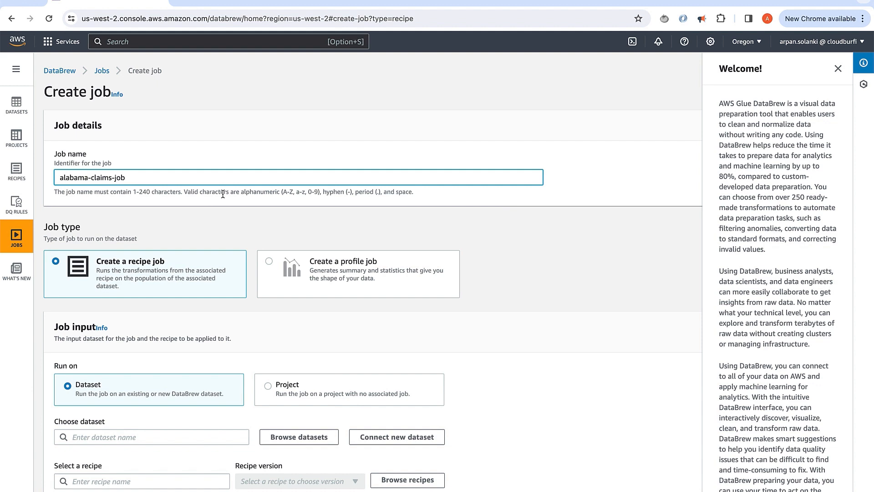
Step: Set the job input to the Alabama Claims dataset with ClaimsCleanup-recipe, Version 1.0
scroll(222, 194, "down", 2)
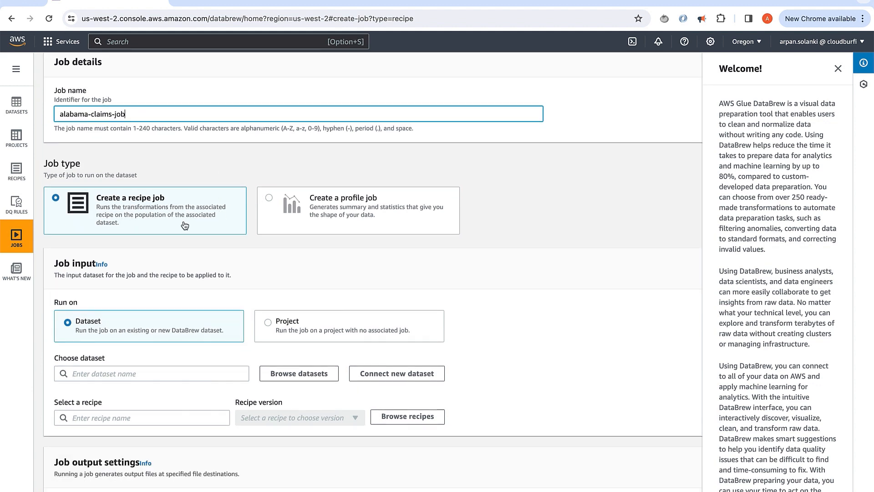
scroll(183, 224, "down", 3)
scroll(184, 224, "down", 2)
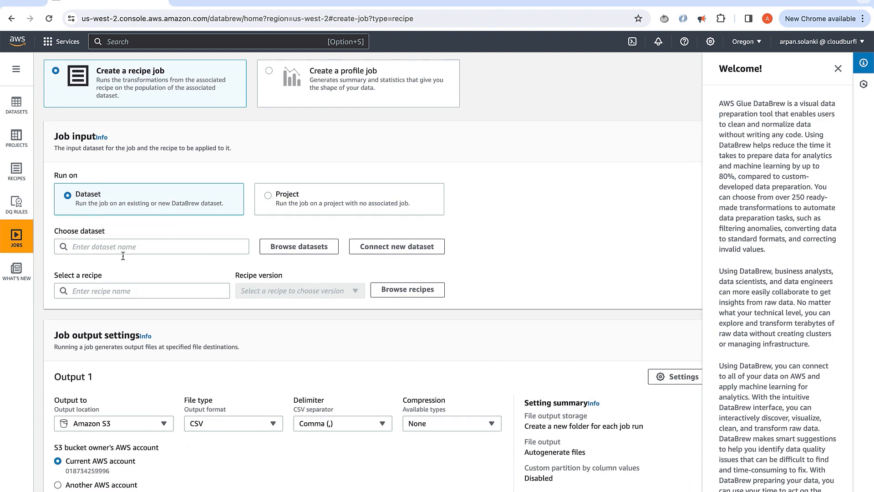
left_click(130, 247)
left_click(119, 262)
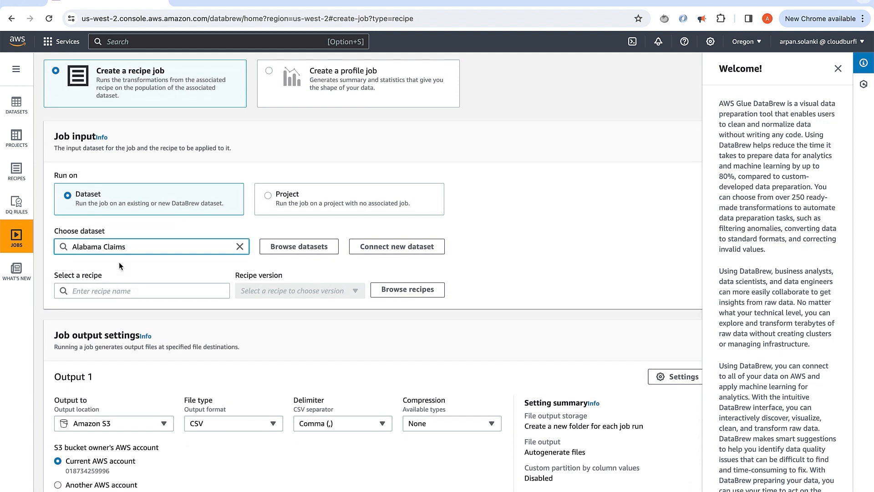
left_click(121, 291)
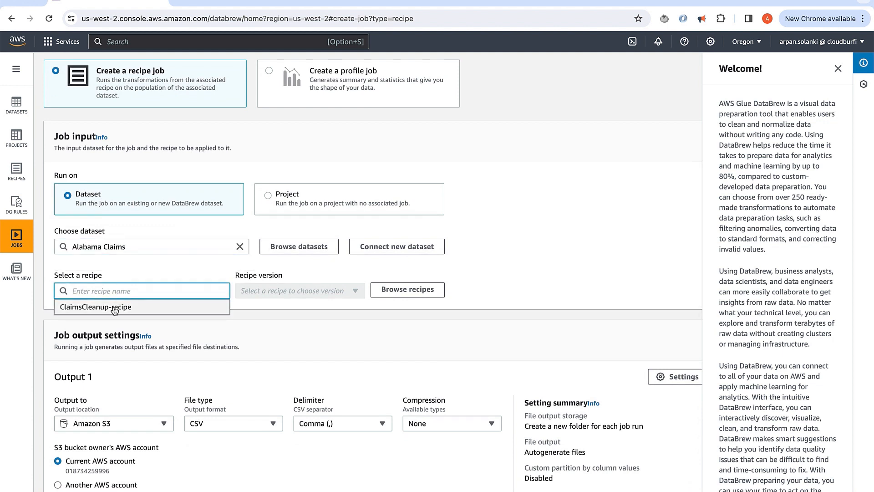
left_click(114, 308)
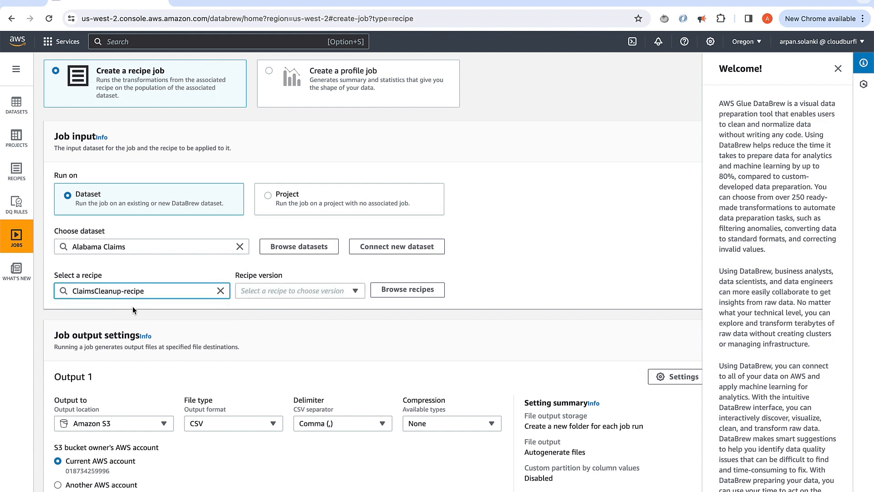
left_click(256, 295)
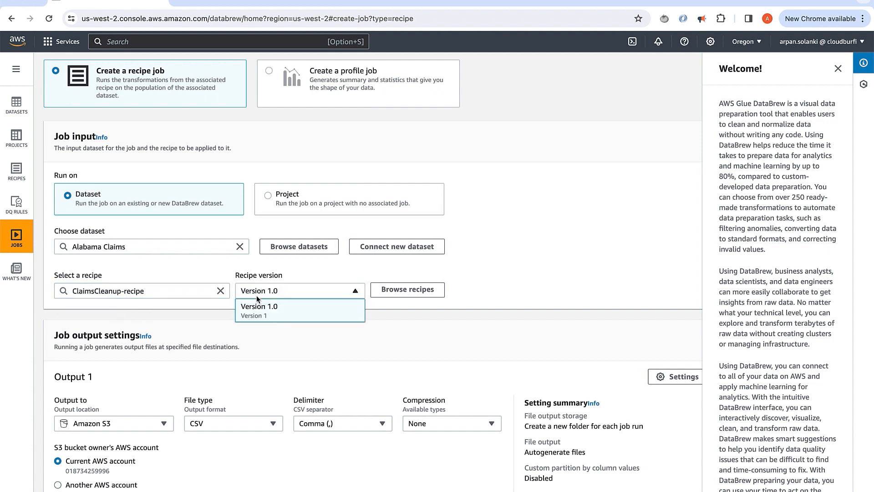
left_click(256, 308)
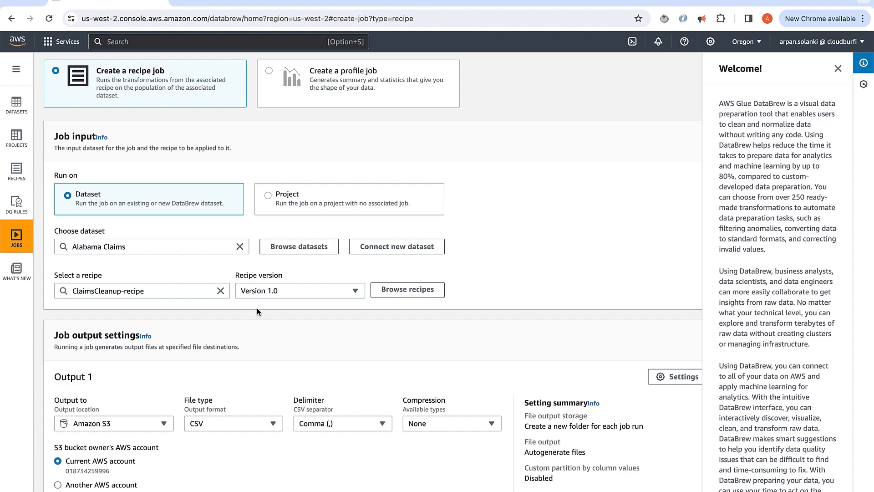
Step: Set the job output's S3 location to the aws-certified-data-engineer bucket, chosen by browsing the S3 buckets
scroll(345, 307, "down", 2)
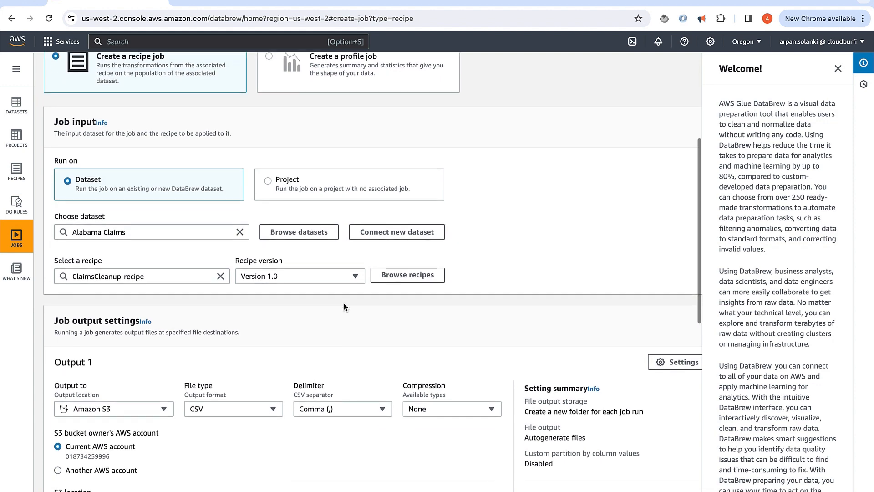
scroll(344, 307, "down", 3)
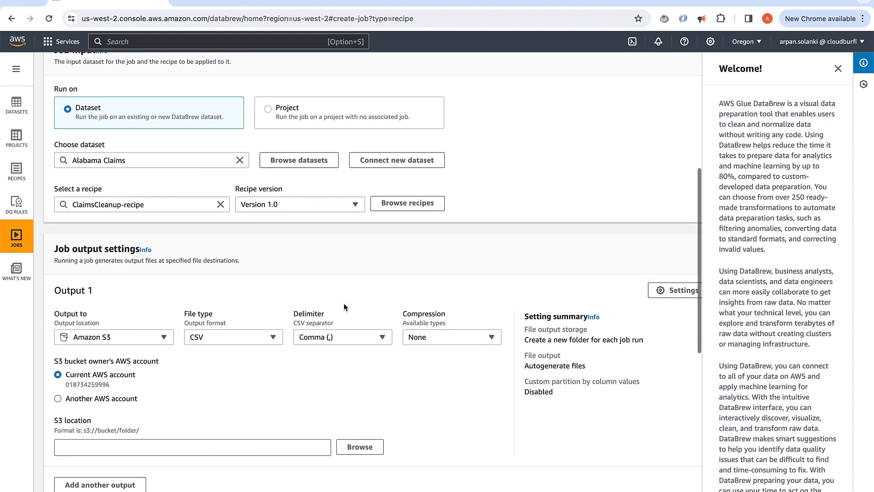
scroll(343, 303, "down", 2)
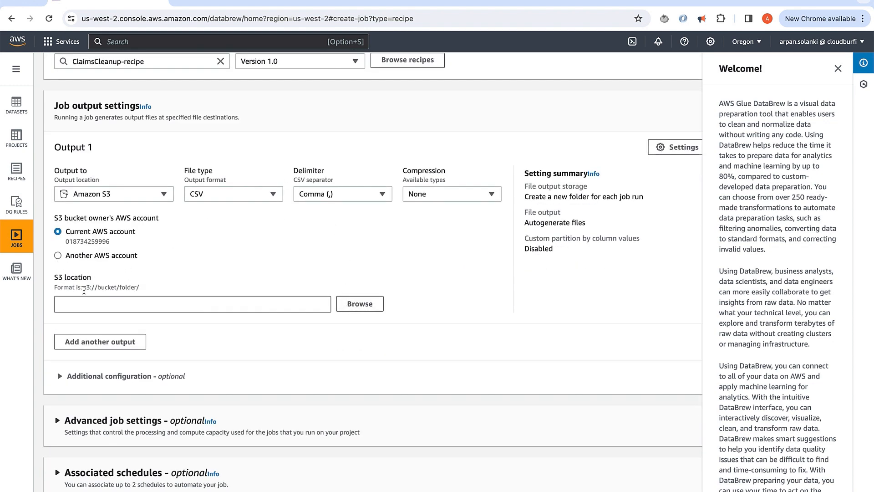
left_click(89, 303)
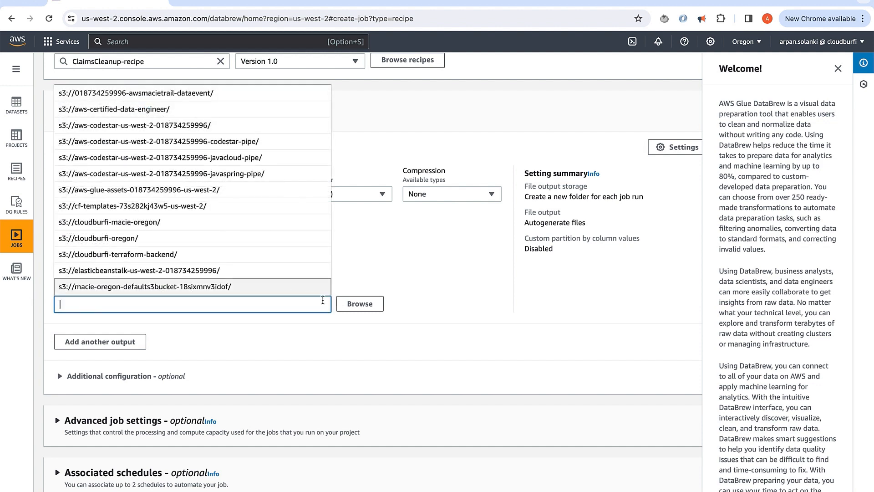
left_click(360, 303)
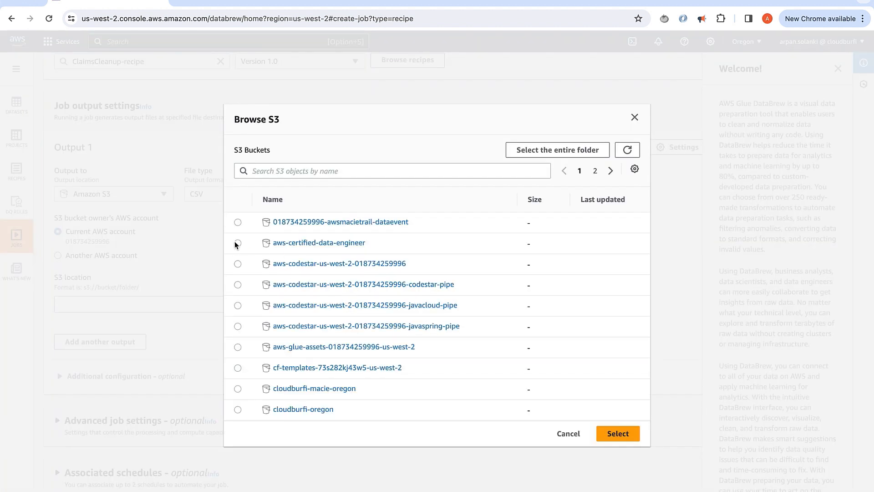
left_click(236, 244)
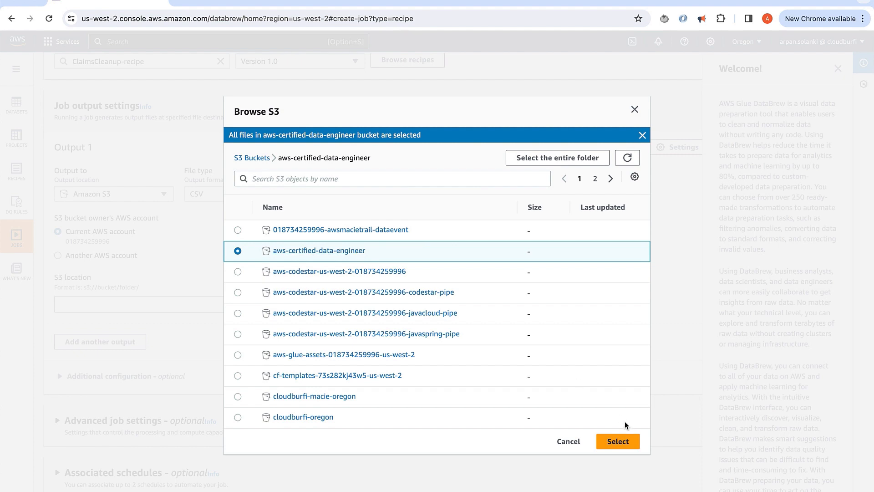
left_click(622, 443)
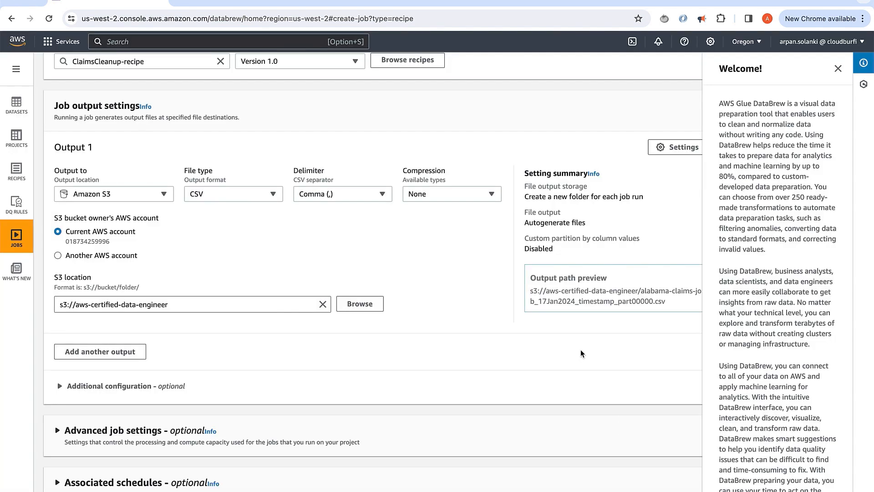
Step: Assign the existing IAM role AWSGlueDataBrewServiceRole-alabama-claim to the job's permissions
scroll(465, 395, "down", 2)
scroll(465, 395, "down", 4)
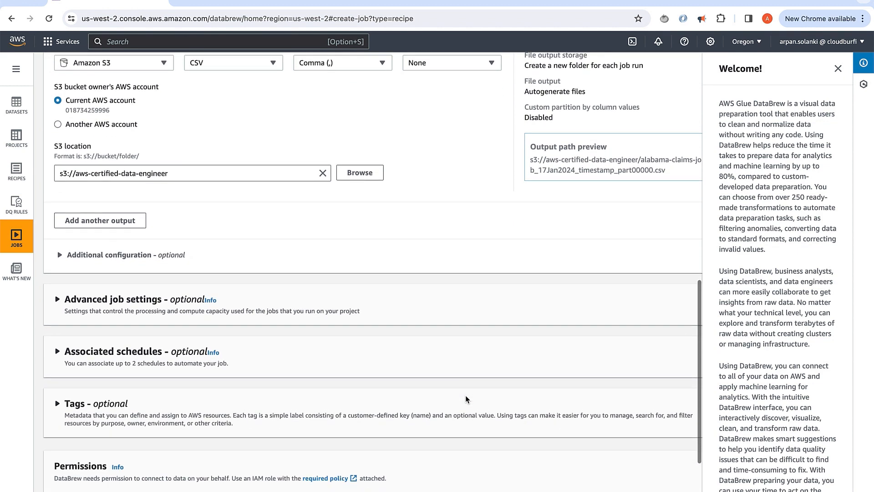
left_click(221, 438)
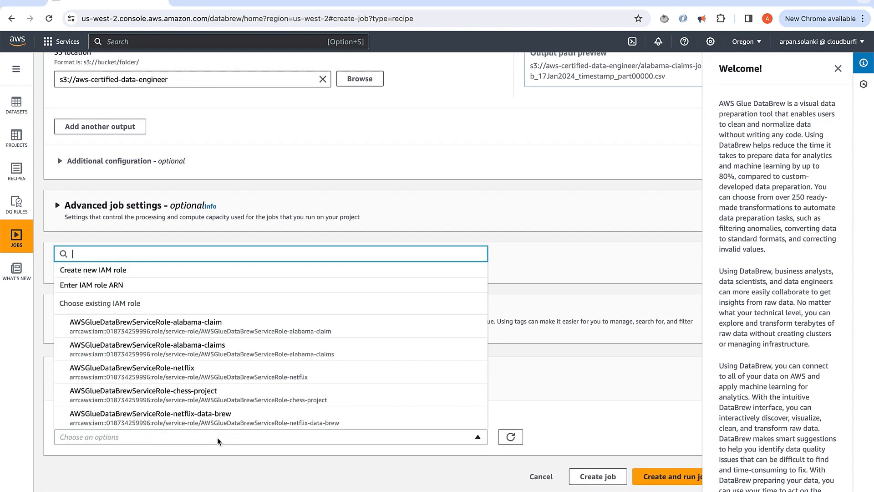
left_click(202, 324)
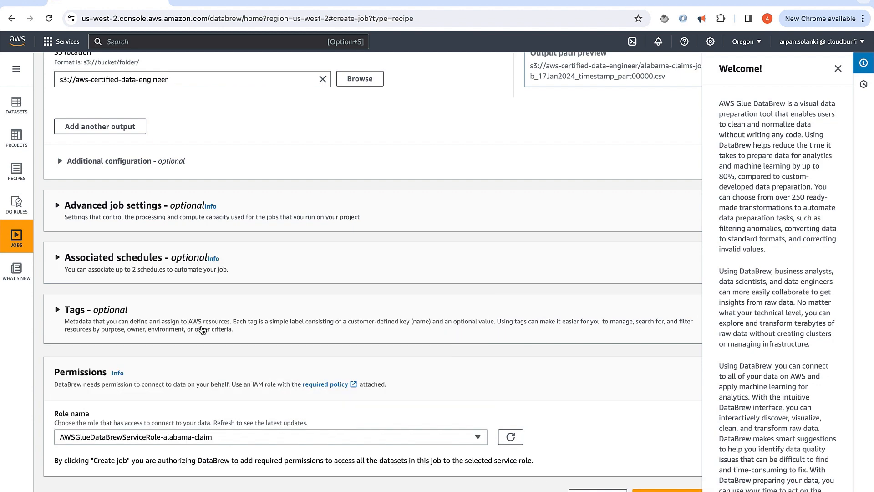
Step: Close the welcome help, review the output and role settings, and create and run the recipe job
scroll(269, 391, "down", 1)
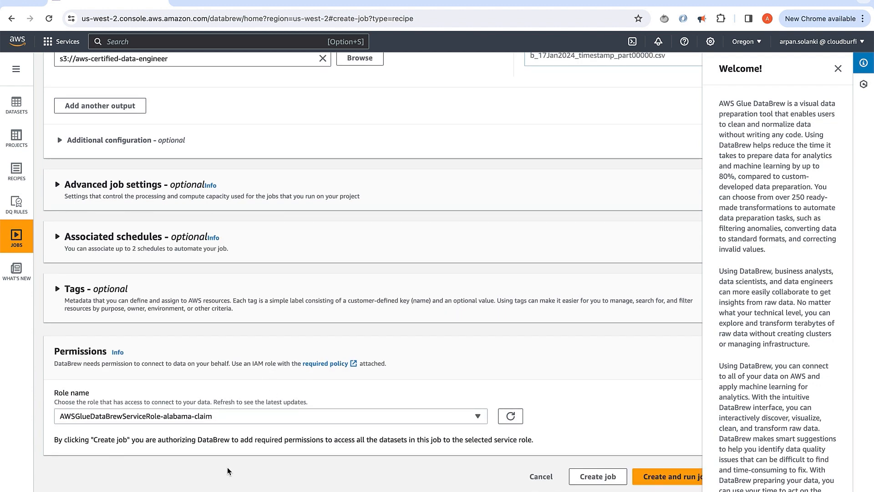
left_click(838, 68)
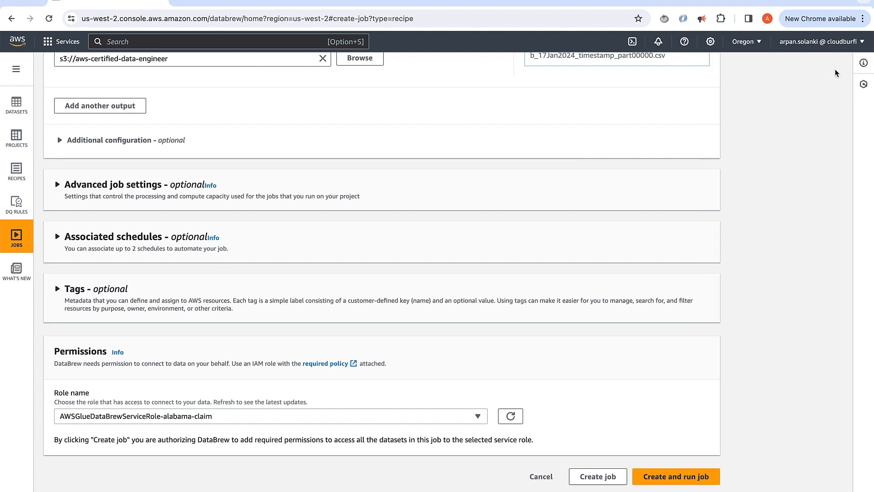
scroll(289, 462, "up", 10)
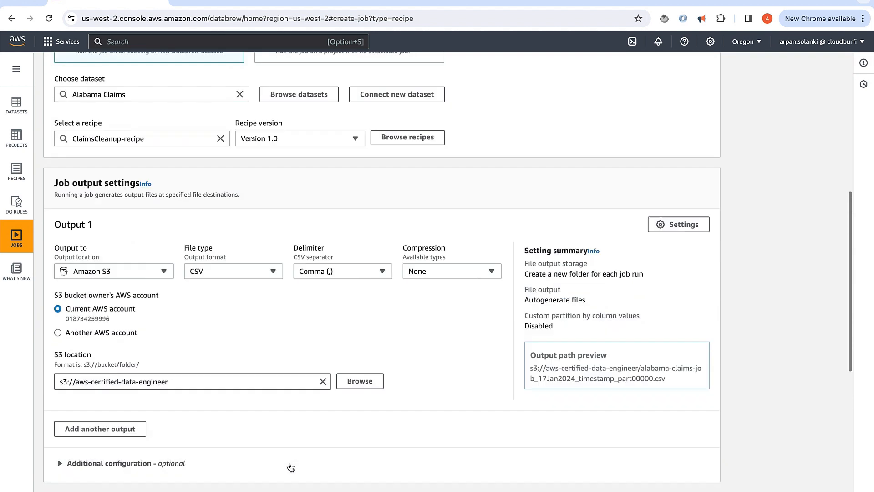
scroll(291, 468, "down", 10)
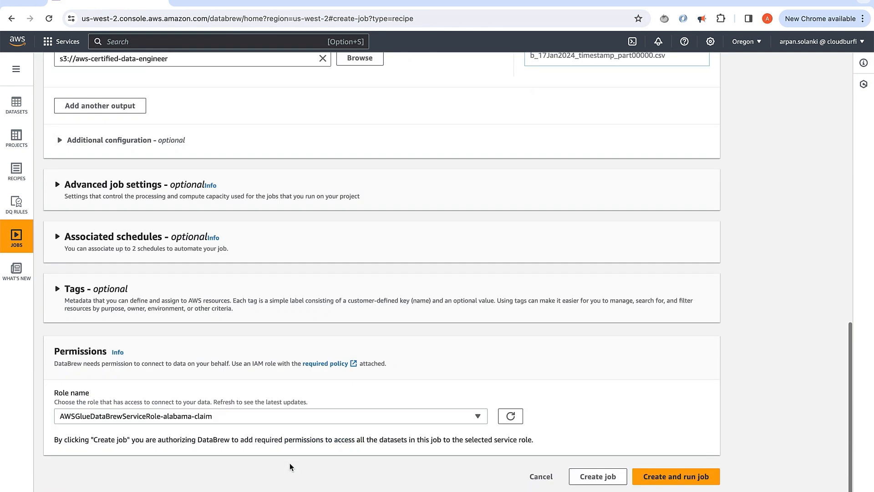
left_click(669, 481)
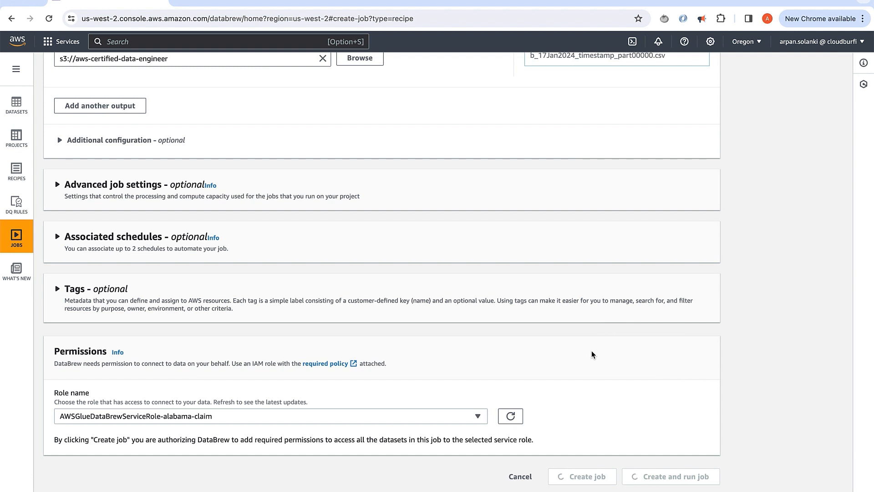
Step: Examine the job's output path preview, then check the output destination of its run in the job run history
scroll(592, 354, "up", 3)
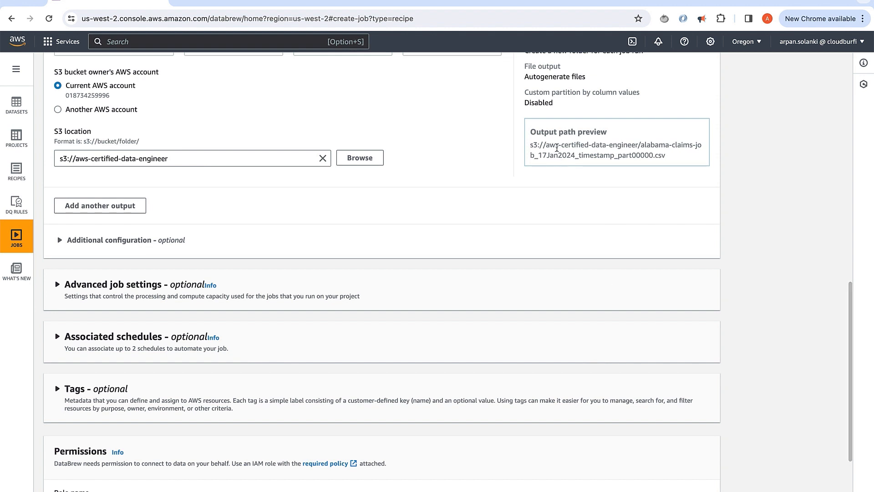
left_click_drag(529, 145, 675, 159)
scroll(673, 160, "up", 1)
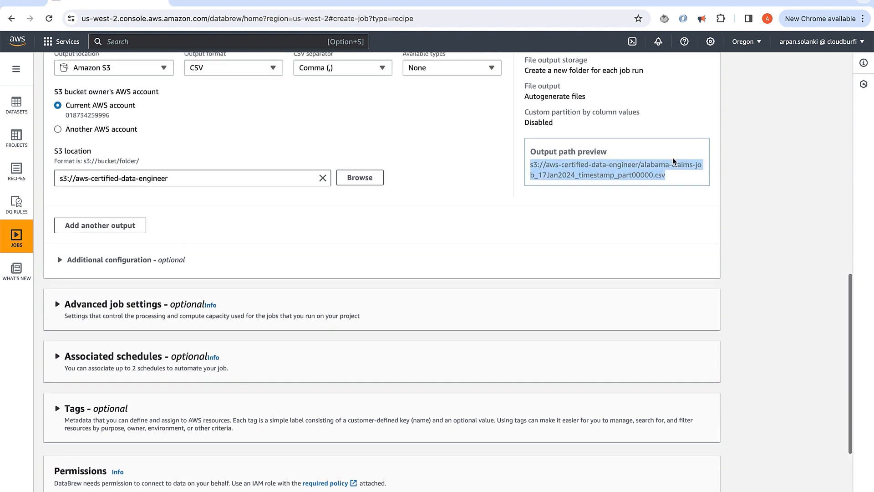
scroll(674, 160, "up", 3)
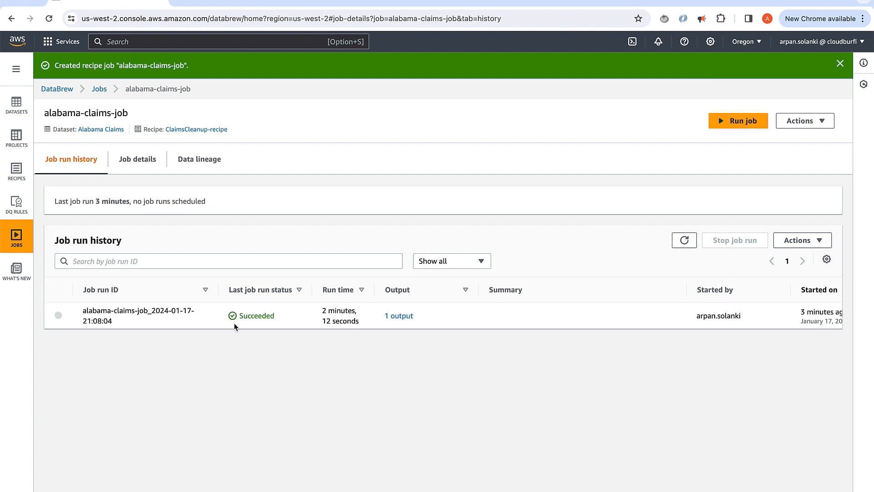
left_click(392, 316)
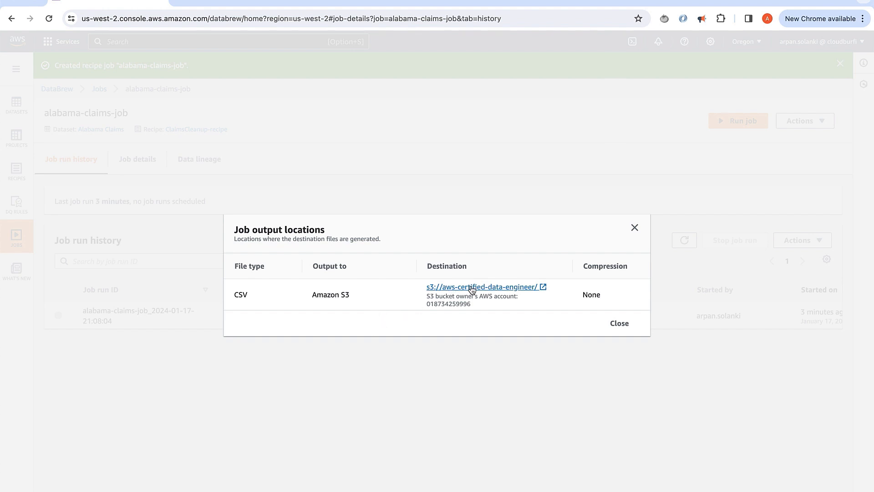
left_click(622, 323)
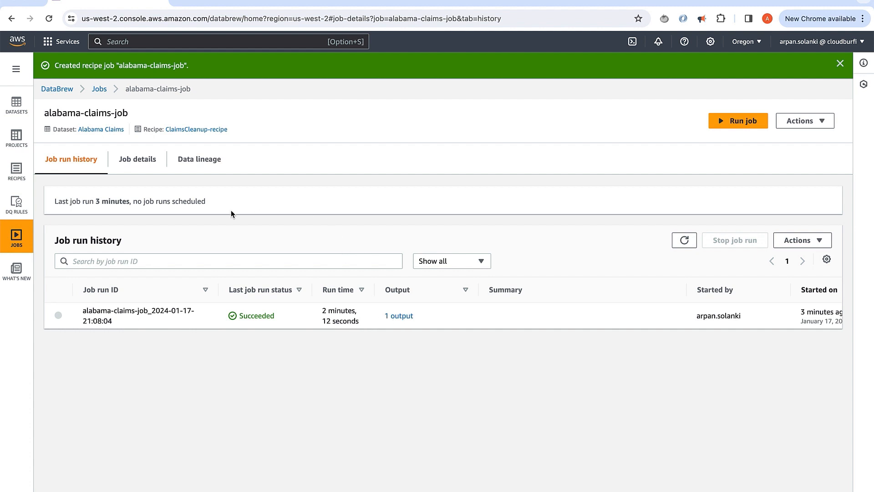
Step: Switch to Amazon S3, open the alabama-claims-job output folder in the aws-certified-data-engineer bucket, and look through its CSV files
left_click(178, 6)
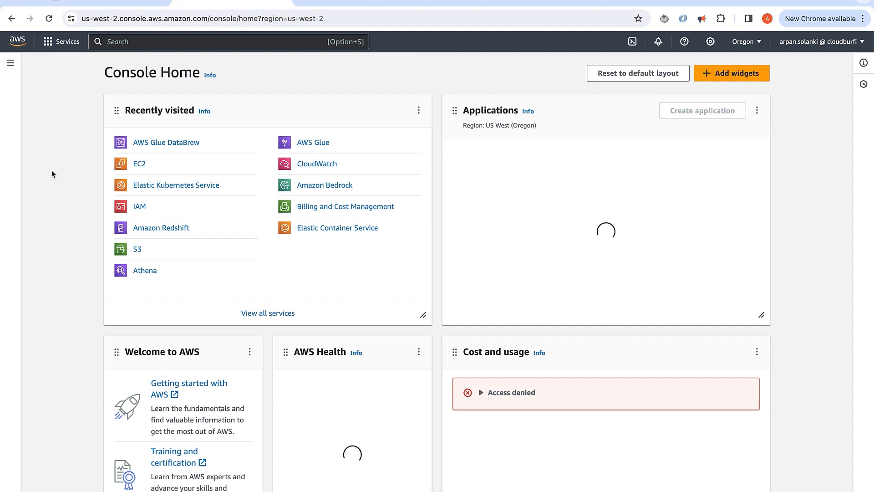
left_click(136, 248)
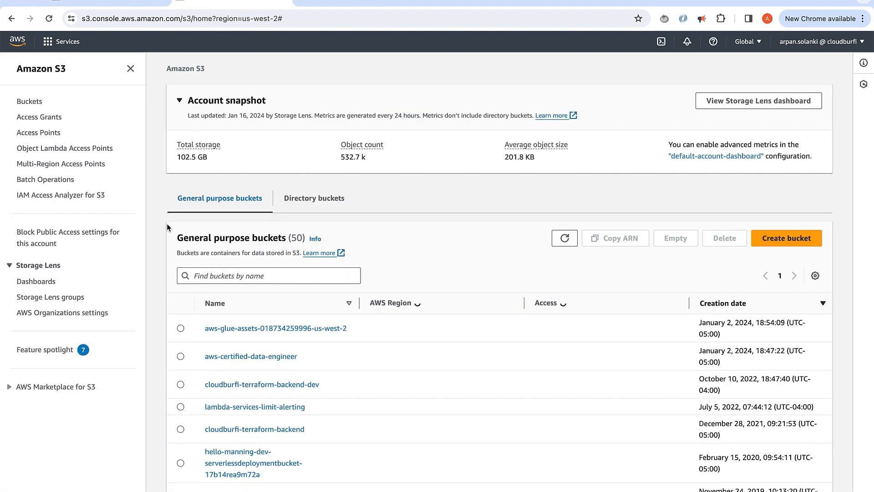
left_click(235, 356)
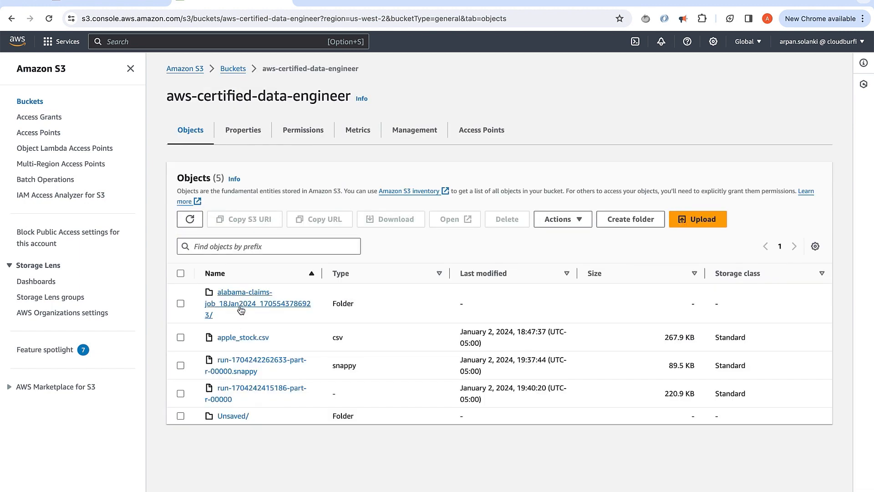
left_click(241, 310)
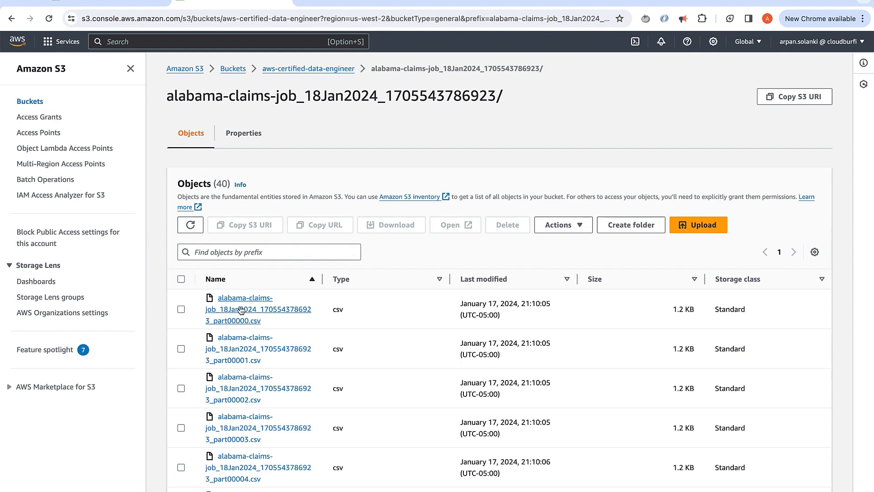
scroll(327, 368, "down", 10)
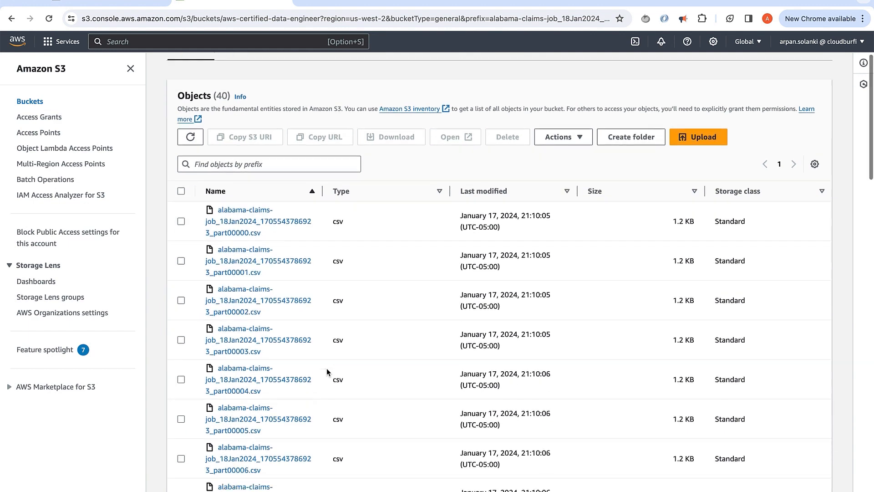
scroll(326, 371, "down", 20)
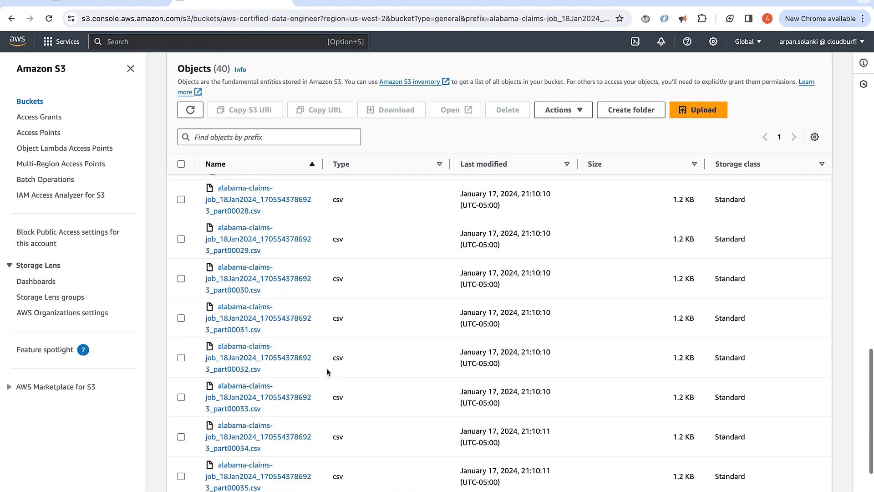
scroll(326, 371, "up", 20)
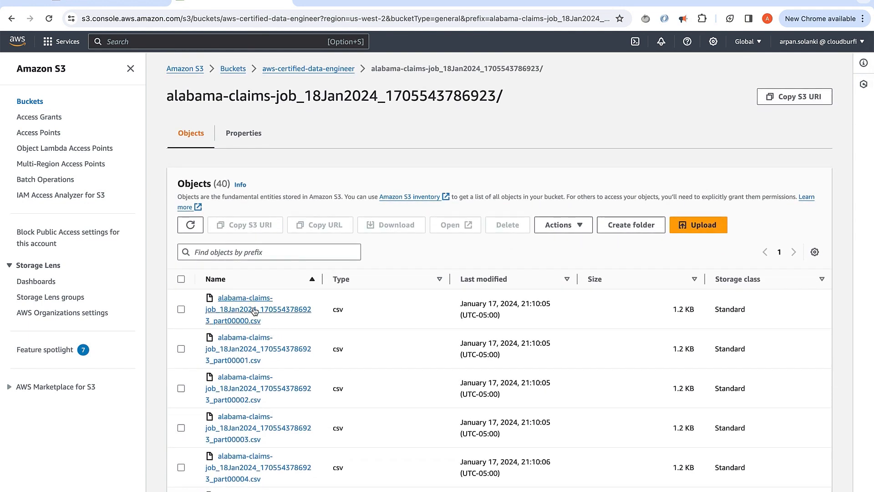
Step: Download the part00000 CSV file from the job's output folder and open it as a spreadsheet
left_click(250, 311)
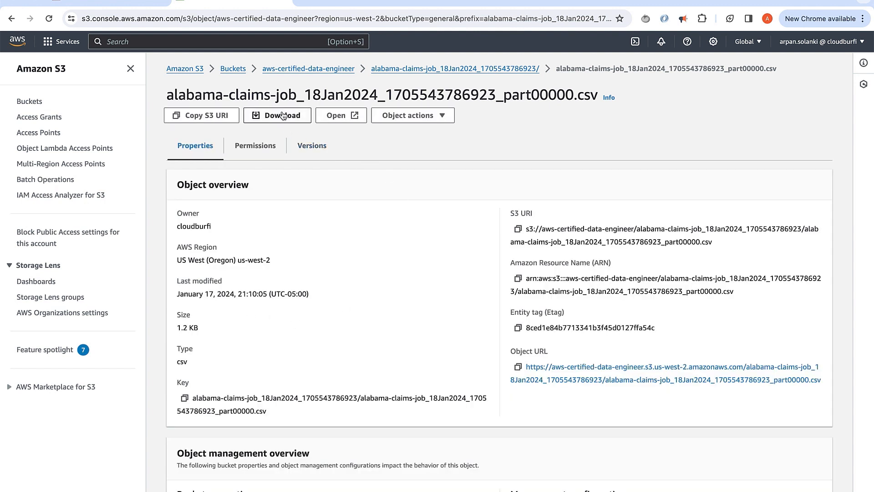
left_click(282, 116)
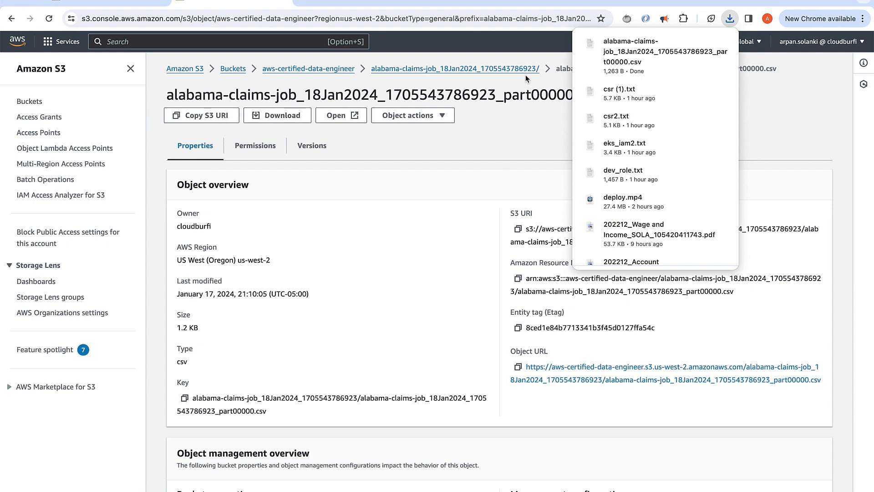
mouse_move(628, 50)
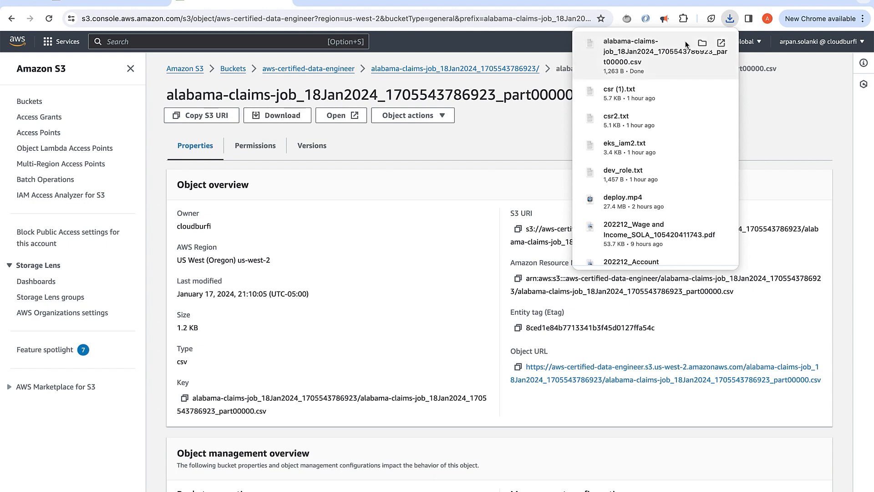
left_click(656, 51)
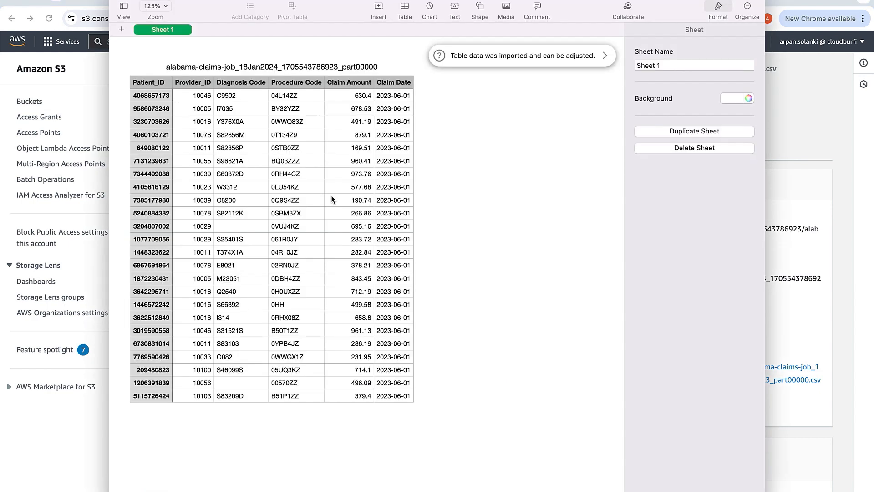